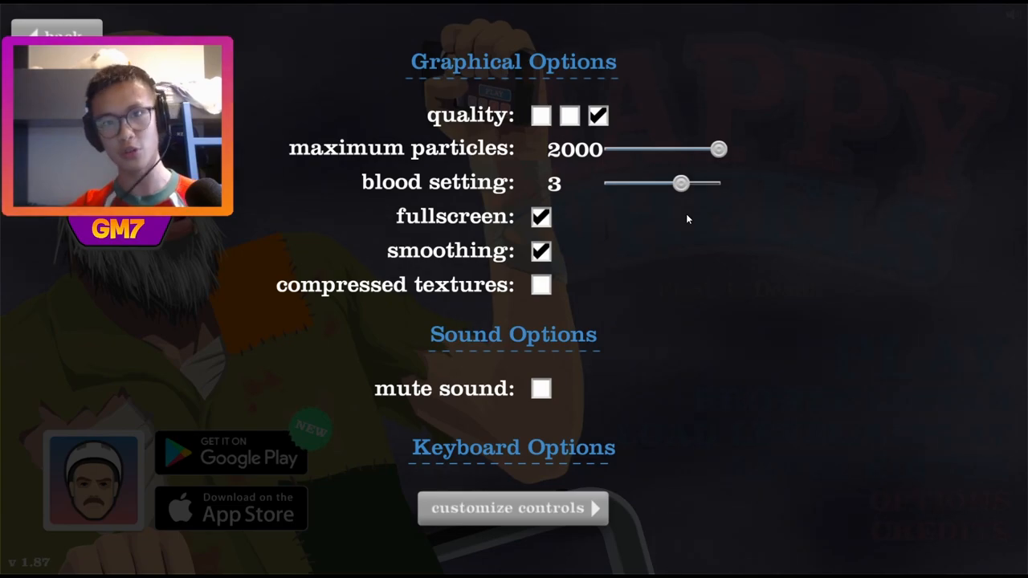
# Filter the level list to this month's uploads sorted by rating and refresh it
pyautogui.click(514, 36)
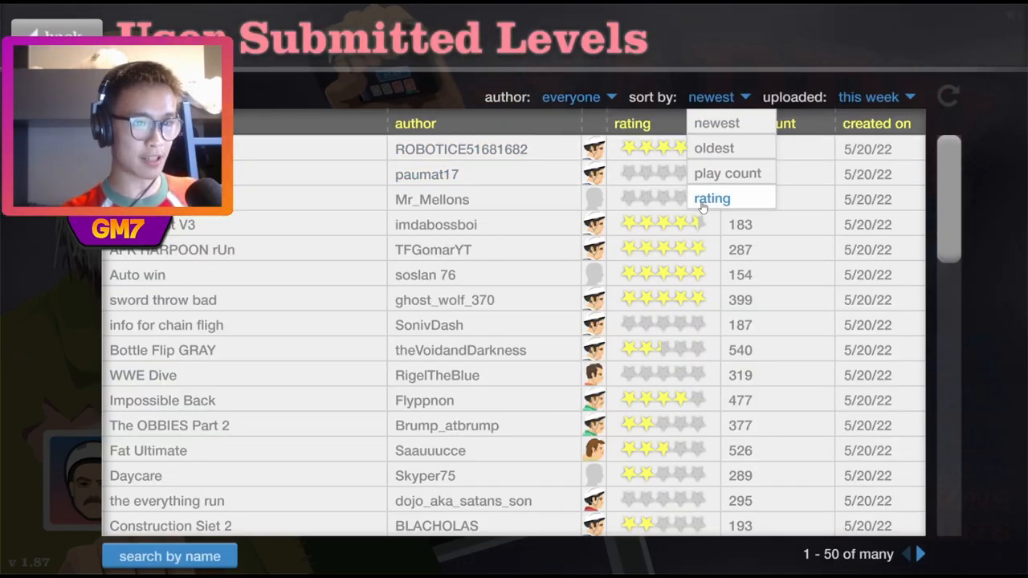
pyautogui.click(712, 198)
pyautogui.click(871, 100)
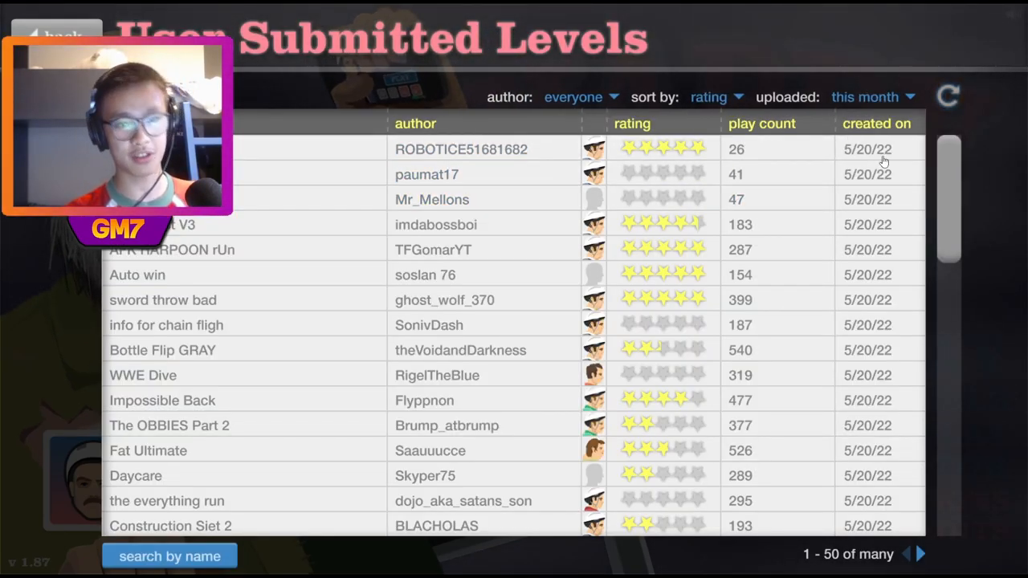
pyautogui.click(948, 97)
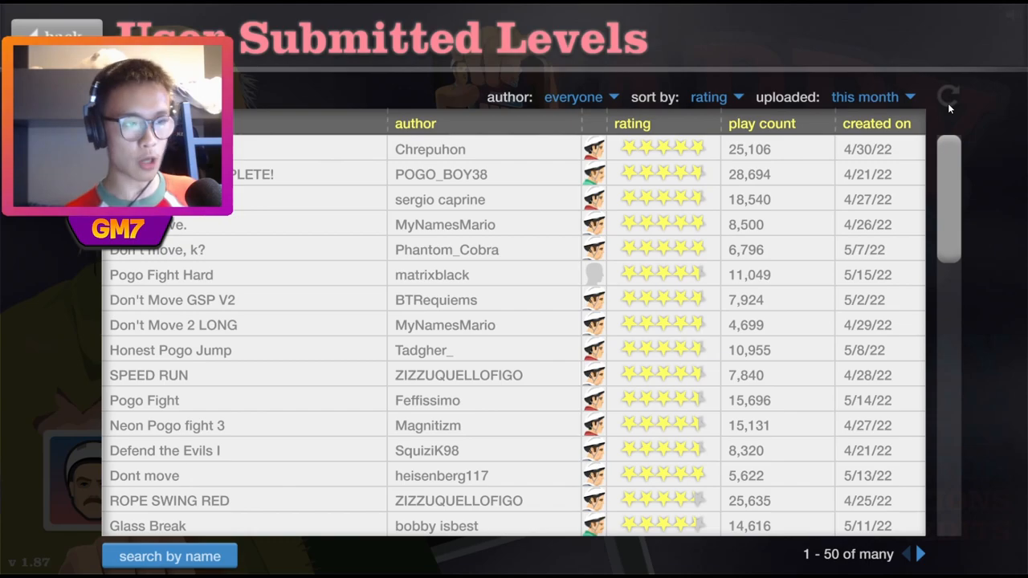
# Expand Chrepuhon's top-rated row and start Harpoon Dodge via Play Now
pyautogui.click(755, 149)
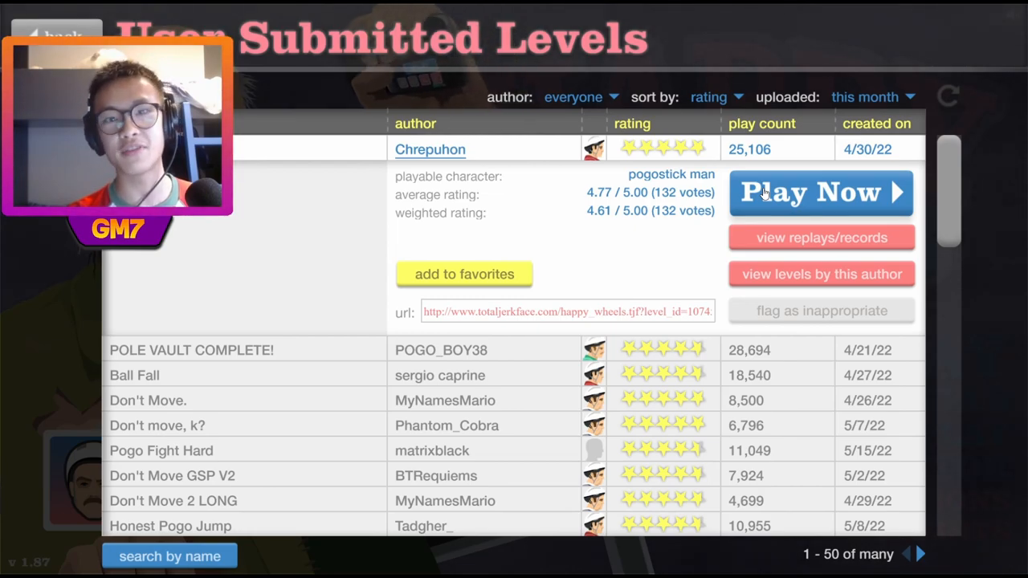
pyautogui.click(765, 193)
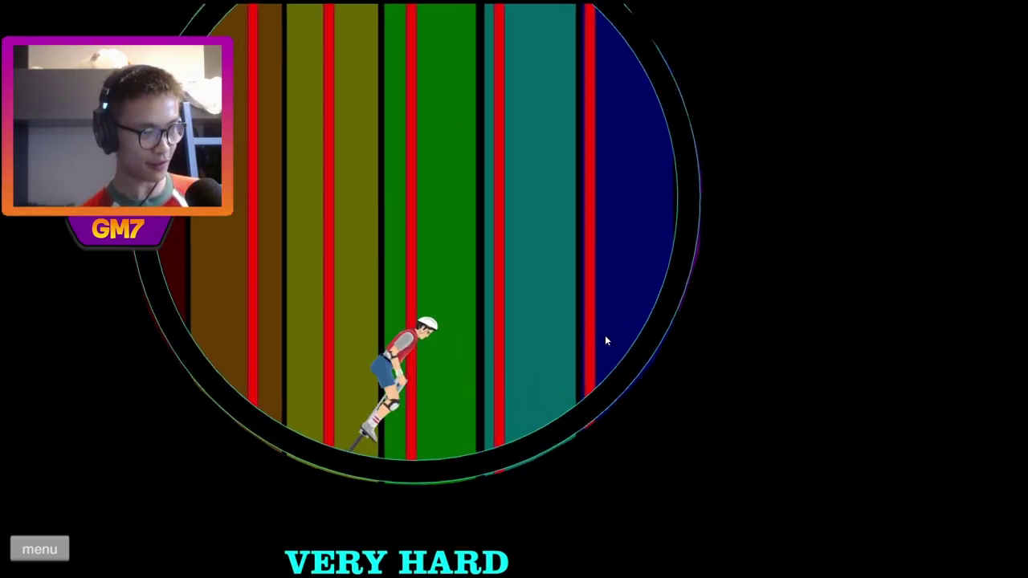
# Hop the pogo rider forward to the finish, winning Harpoon Dodge in 40.00 seconds
pyautogui.press('space')
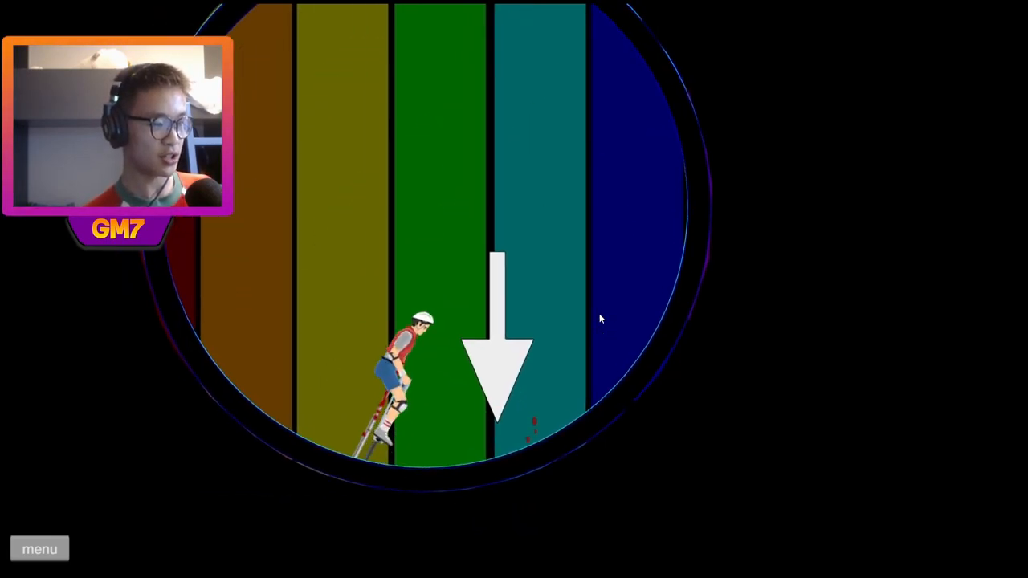
pyautogui.press('Right')
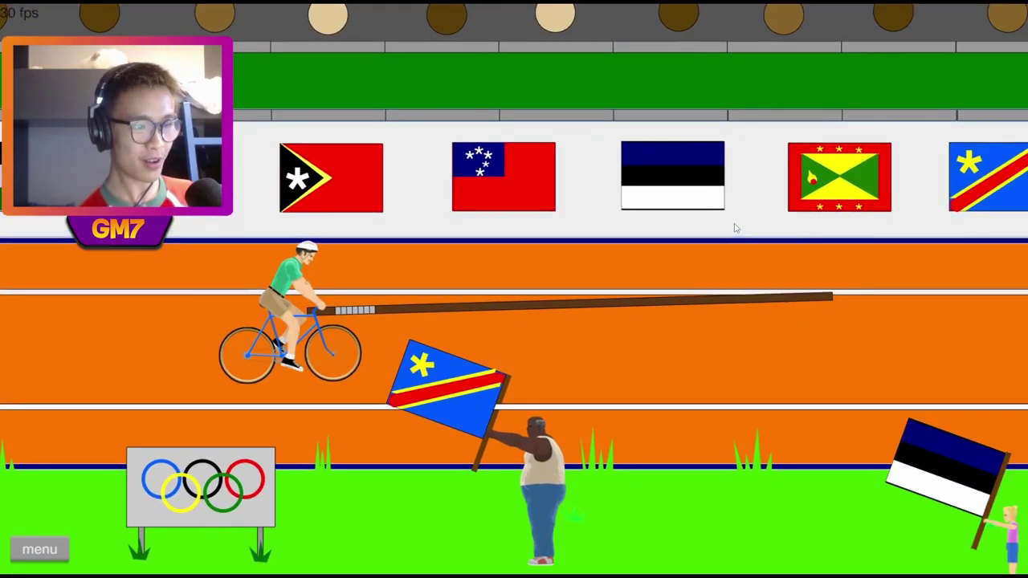
# Ride the pole carrier into the vault box for a 7.40-second POLE VAULT COMPLETE! victory
pyautogui.press('Up')
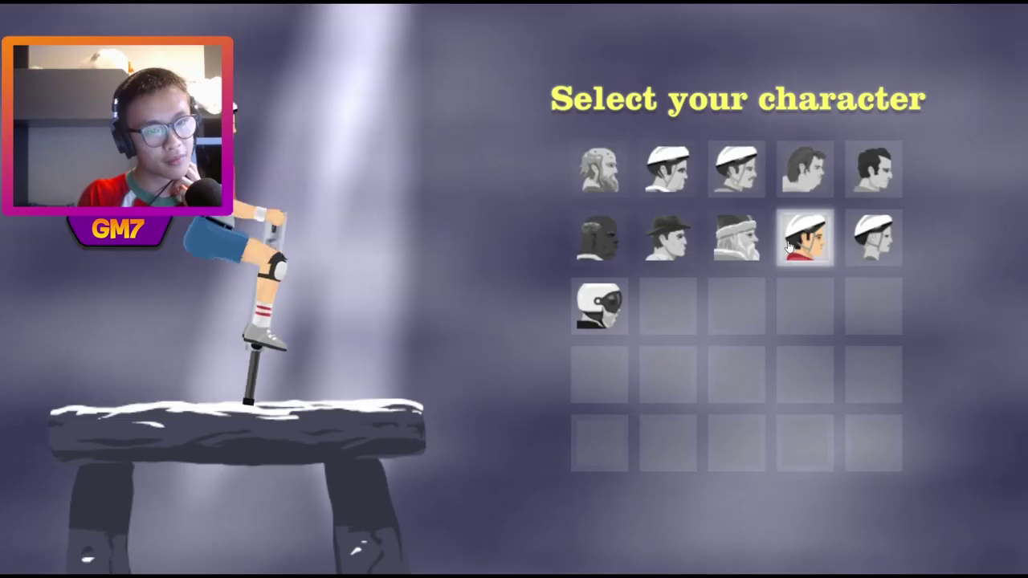
# Exit the Victory menu and leap the pogo rider over the Noob and Father levels
pyautogui.click(788, 241)
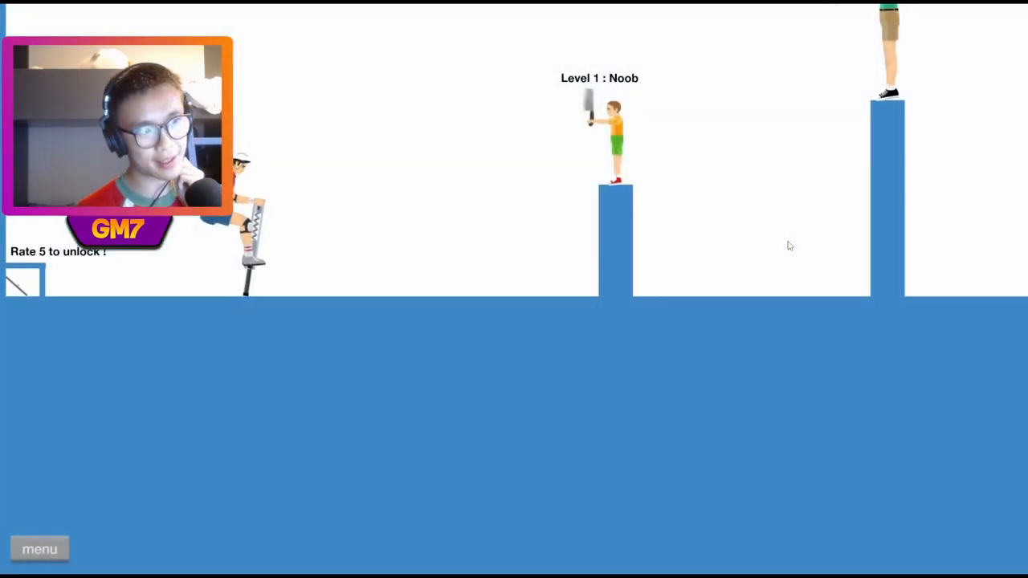
pyautogui.press('Right')
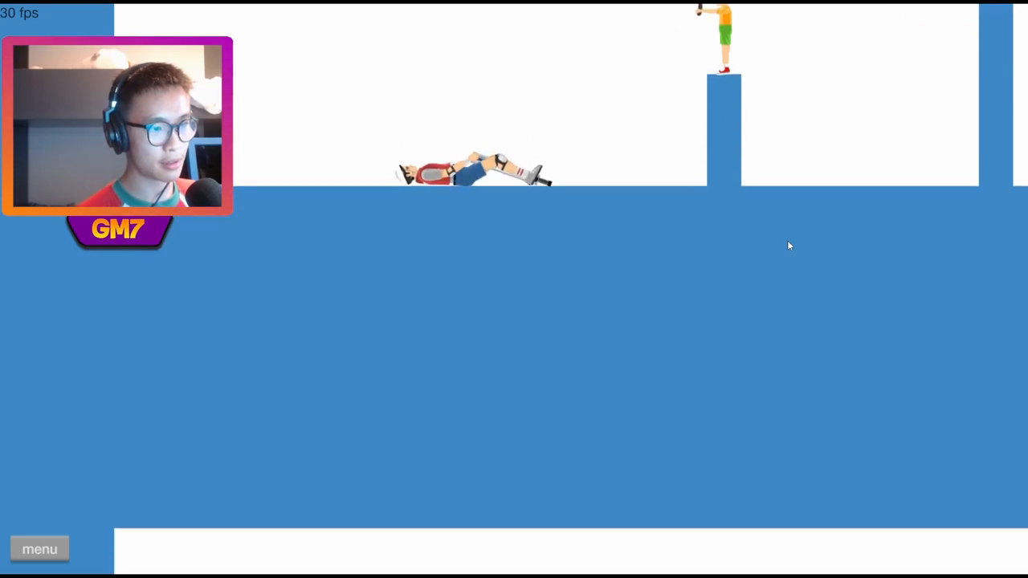
pyautogui.press('Left')
pyautogui.press('Up')
# Hop past Level 4 and attack the Old Man, ending in a crash before the Segway level
pyautogui.press('Right')
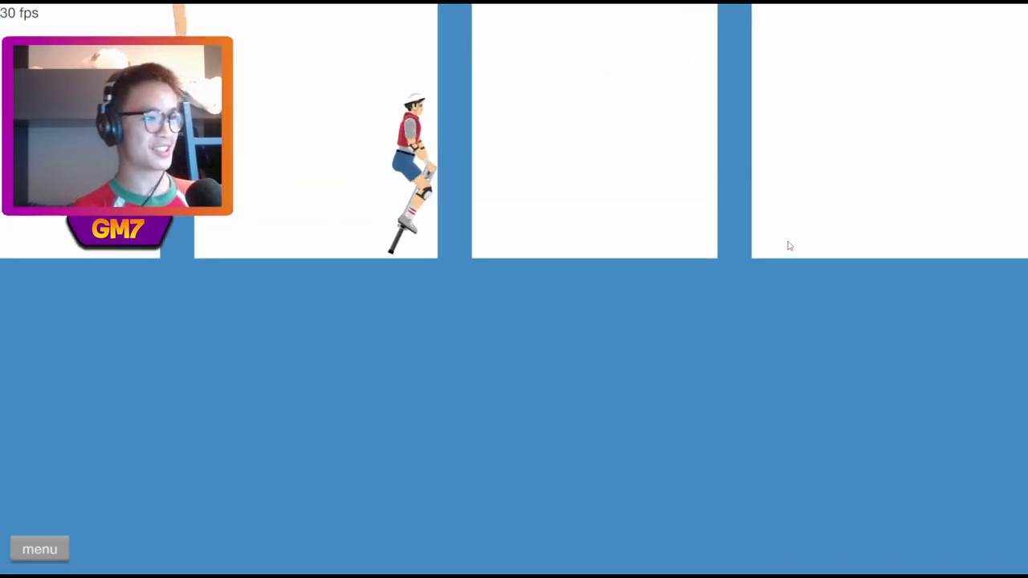
pyautogui.press('Left')
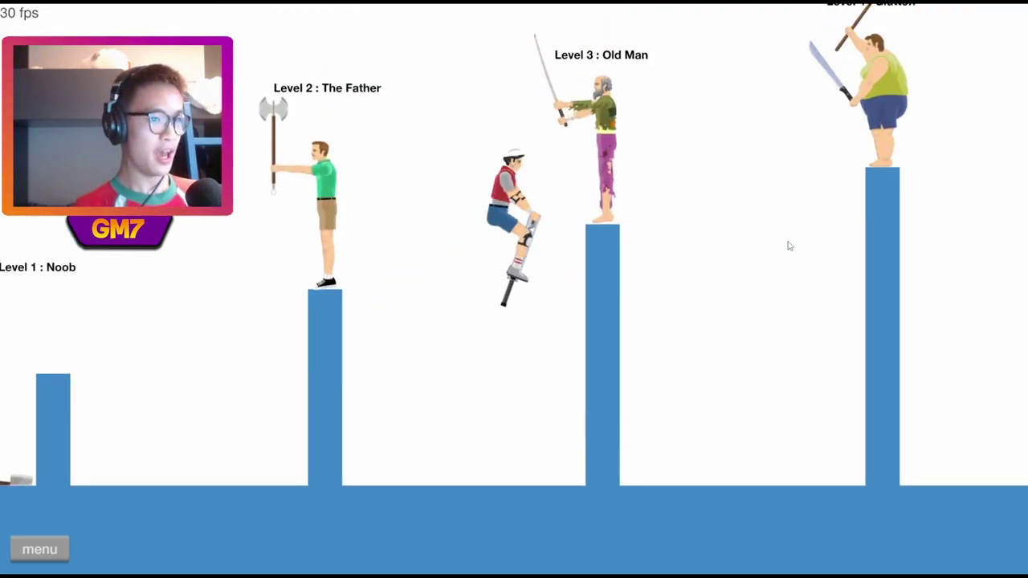
pyautogui.press('Right')
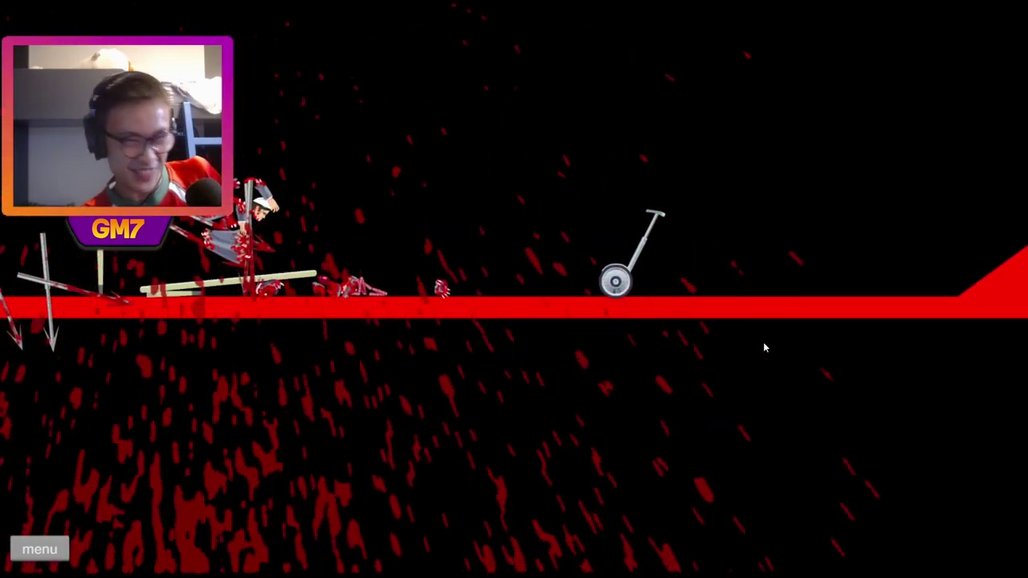
# Restart the Segway level after each gory crash into the falling spikes
pyautogui.press('Return')
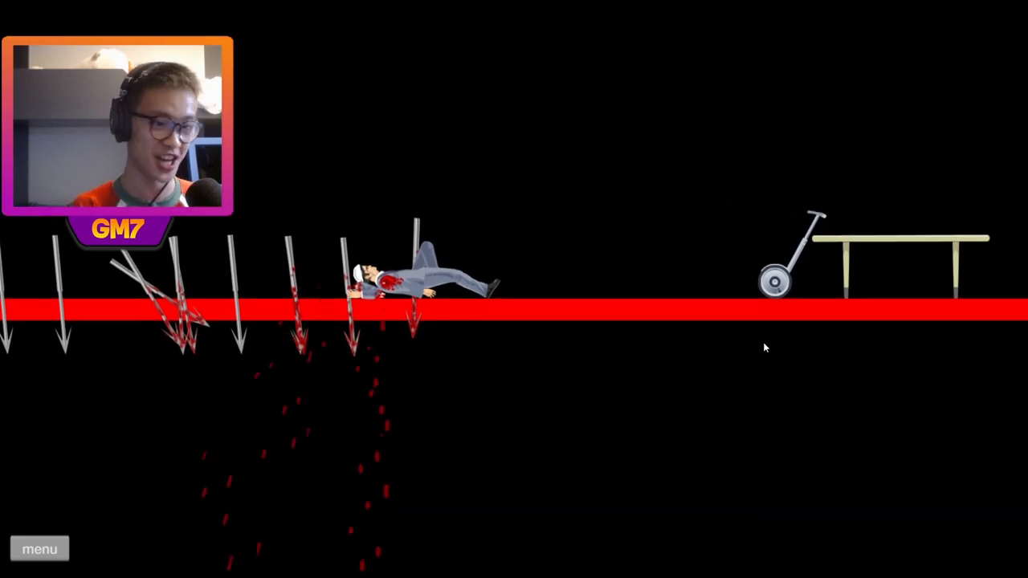
pyautogui.press('Return')
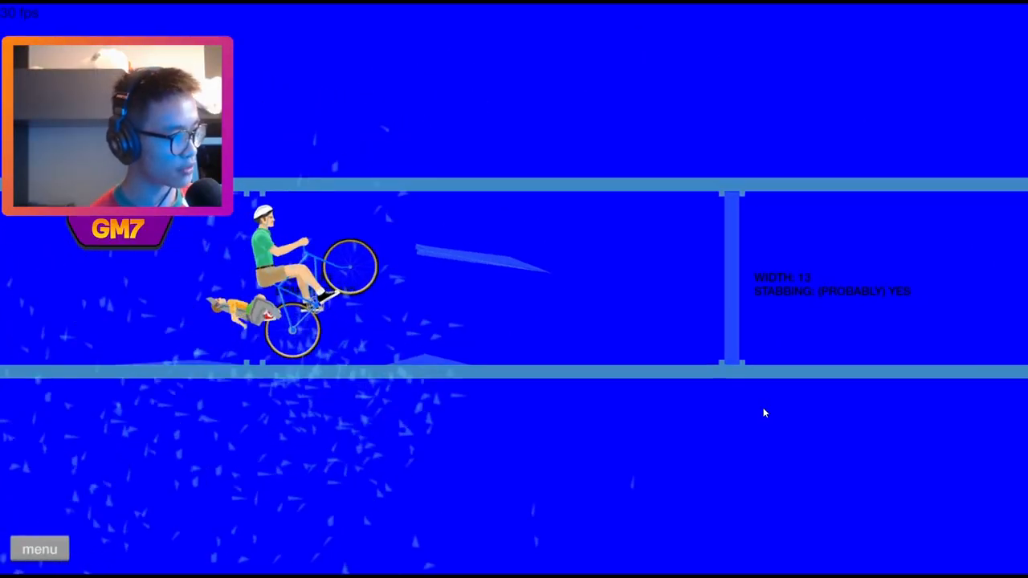
# Ride the cyclist and child over the ramp and through the glass panels to the checkered flag in 24.73 seconds
pyautogui.press('Up')
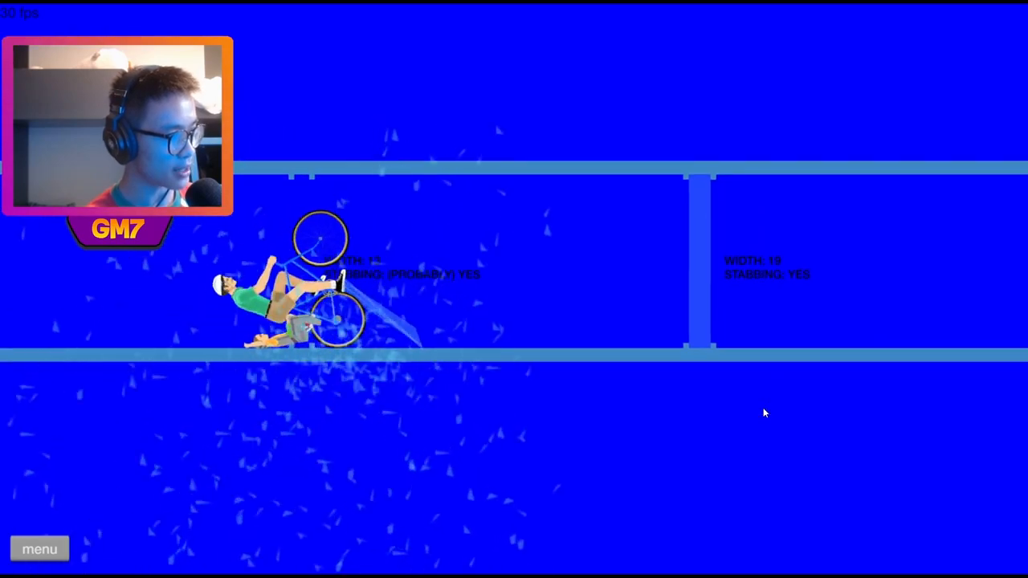
pyautogui.press('Up')
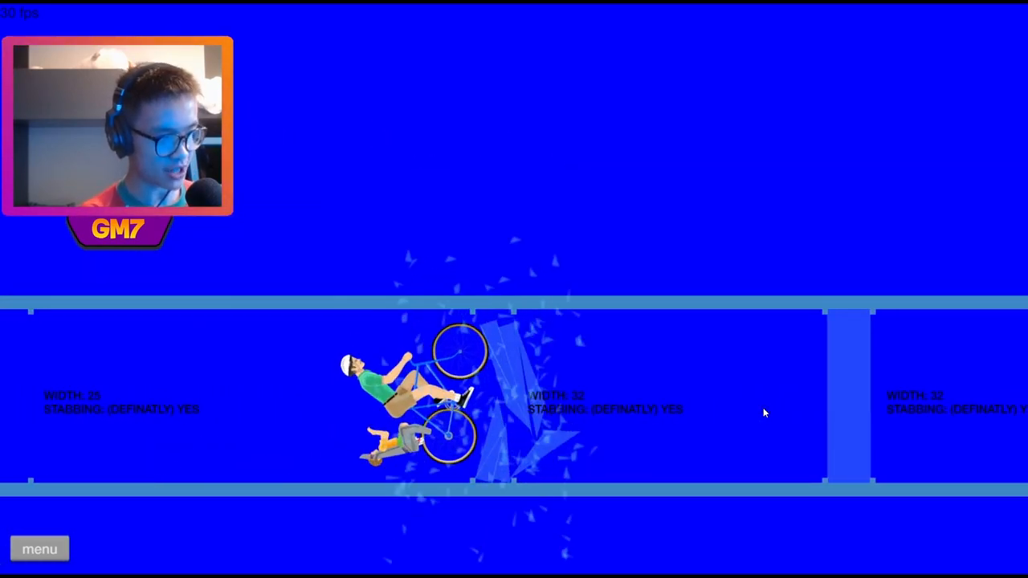
pyautogui.press('Up')
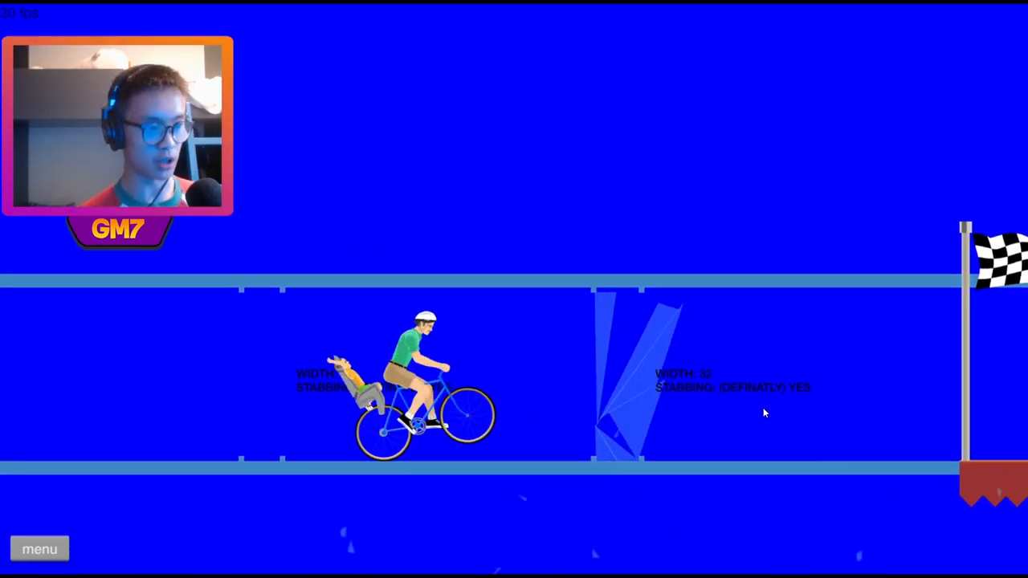
pyautogui.press('Up')
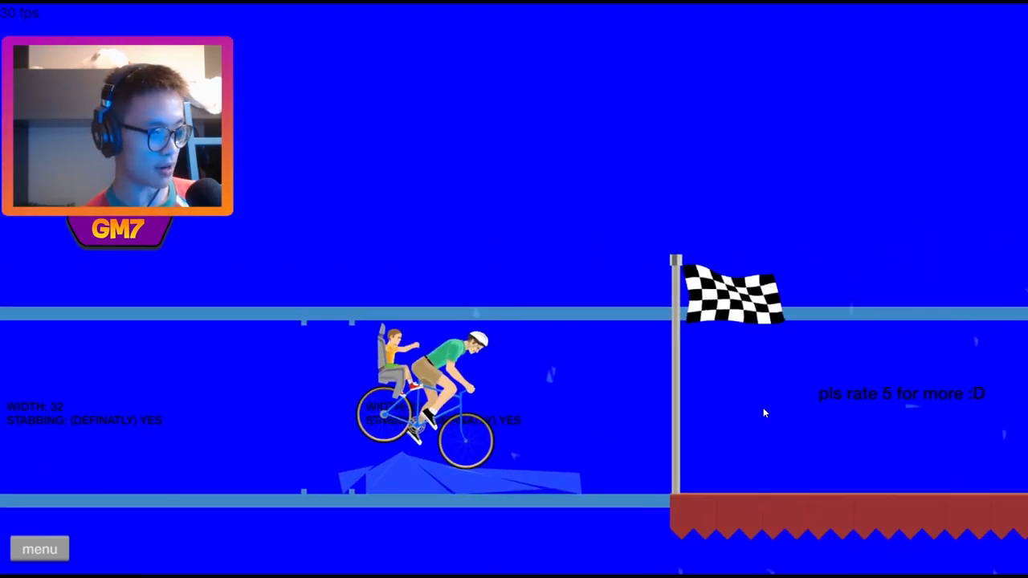
pyautogui.press('Up')
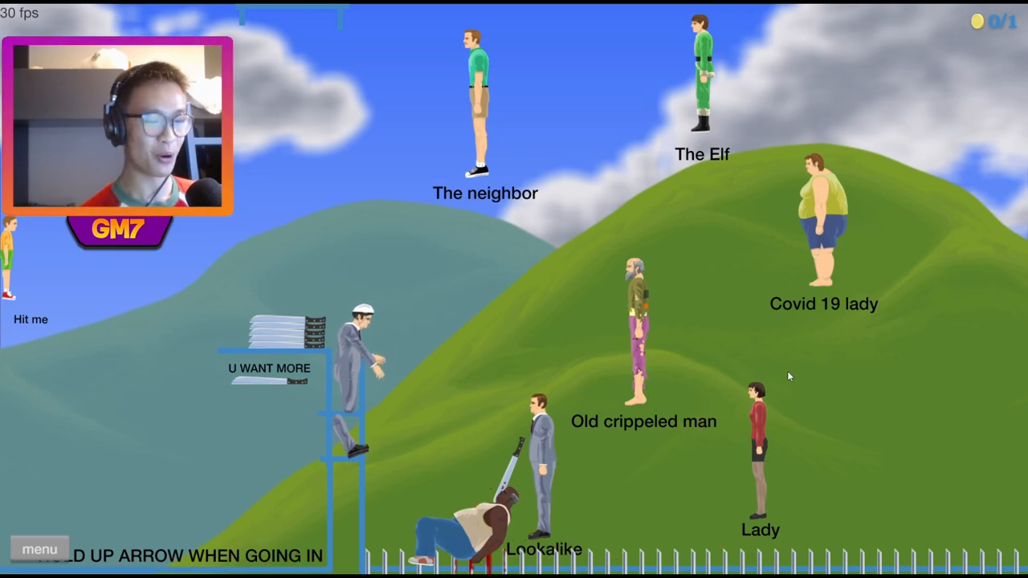
# Grab a knife, throw it and climb down the ladder toward the hillside characters
pyautogui.press('Right')
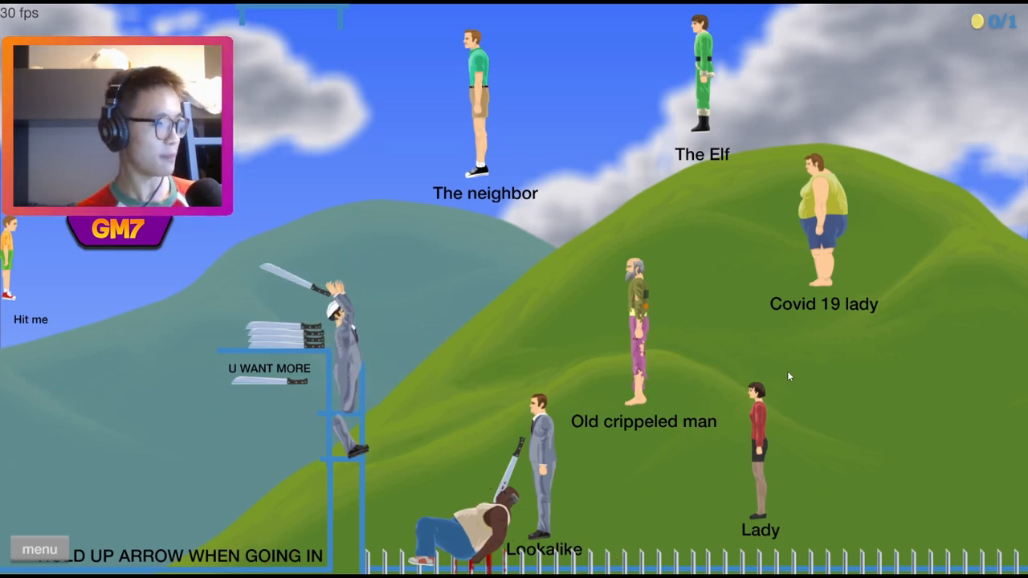
pyautogui.press('Down')
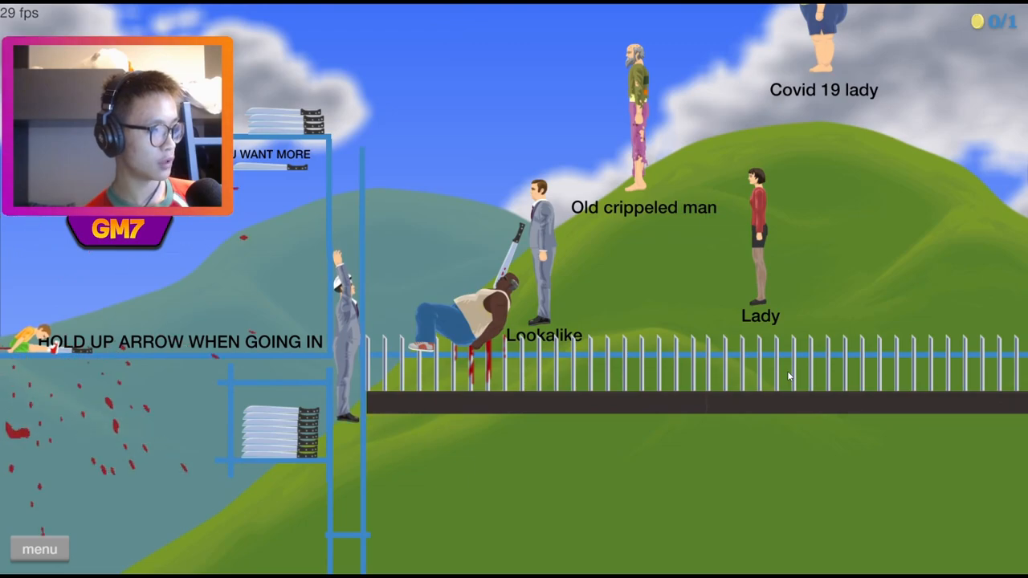
pyautogui.press('Down')
pyautogui.press('Down')
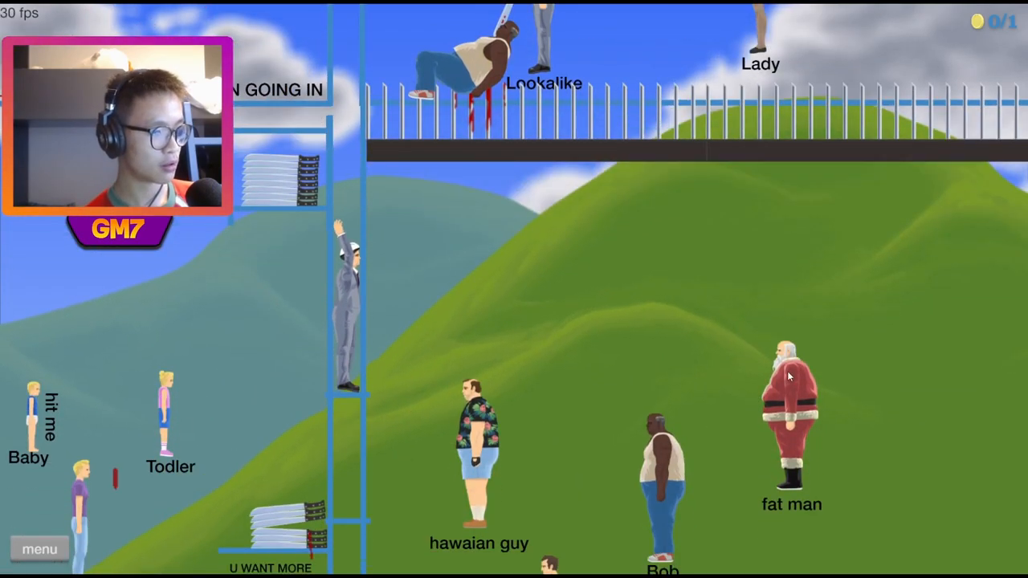
pyautogui.press('Down')
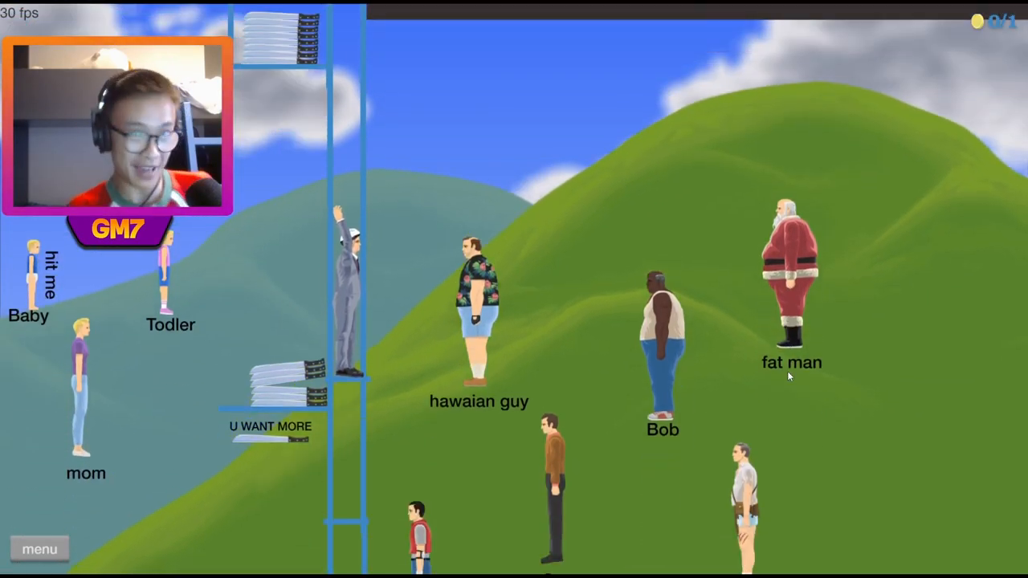
pyautogui.press('Down')
# Throw knives at IDK, Guy and the remaining characters, winning Sword Throw 2X in 30.13 seconds
pyautogui.press('space')
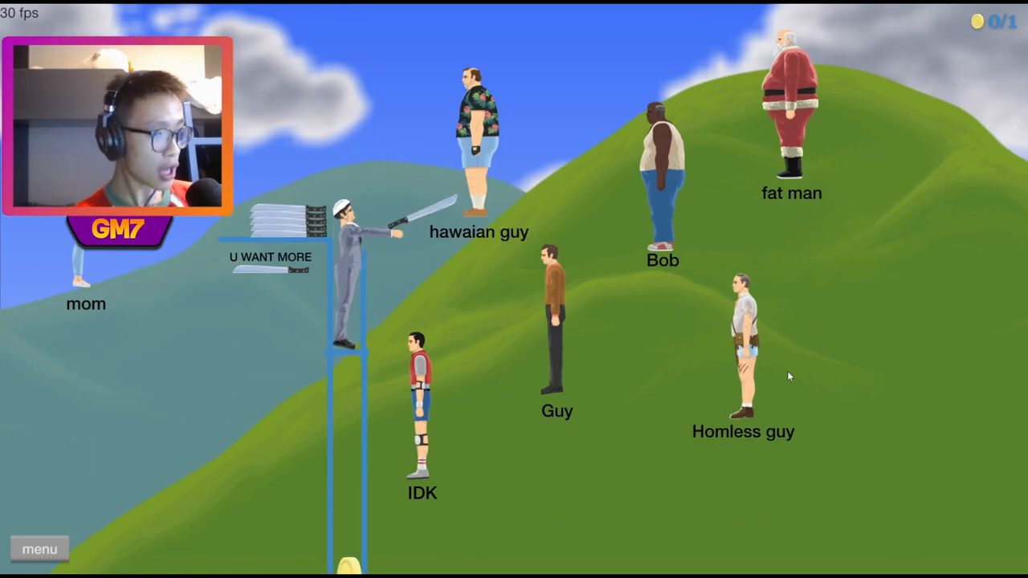
pyautogui.press('space')
pyautogui.press('space')
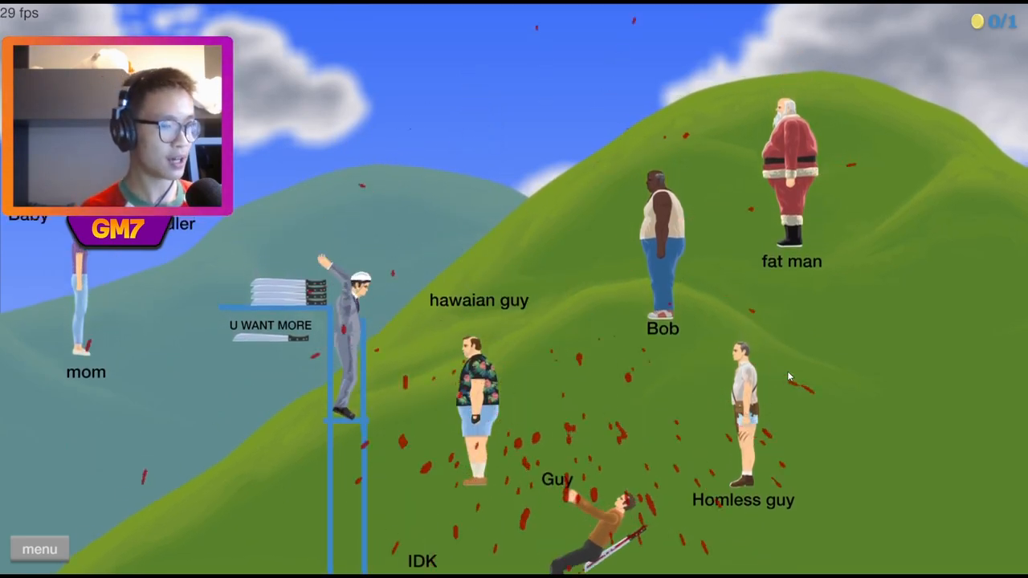
pyautogui.press('space')
pyautogui.press('space')
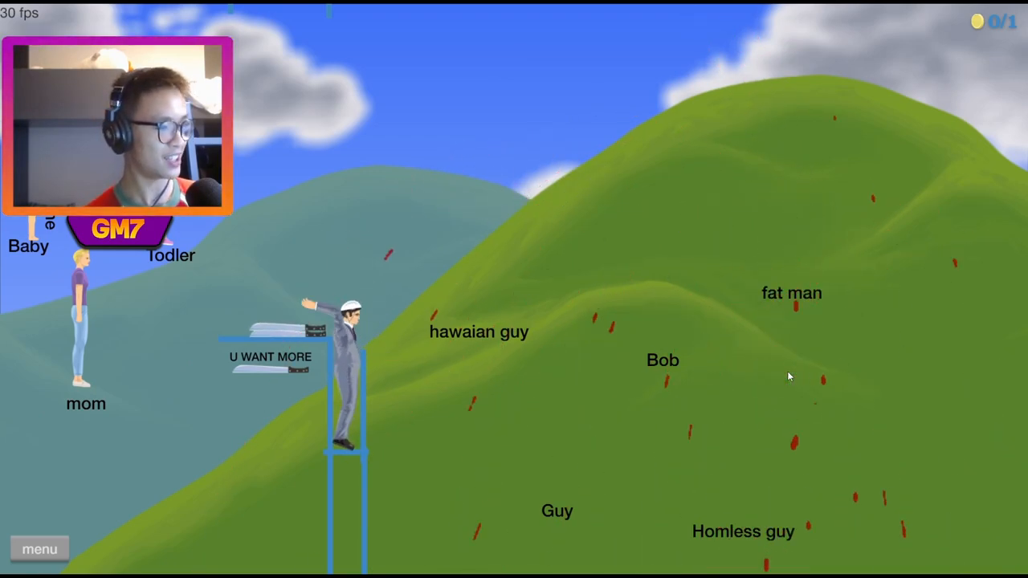
pyautogui.press('space')
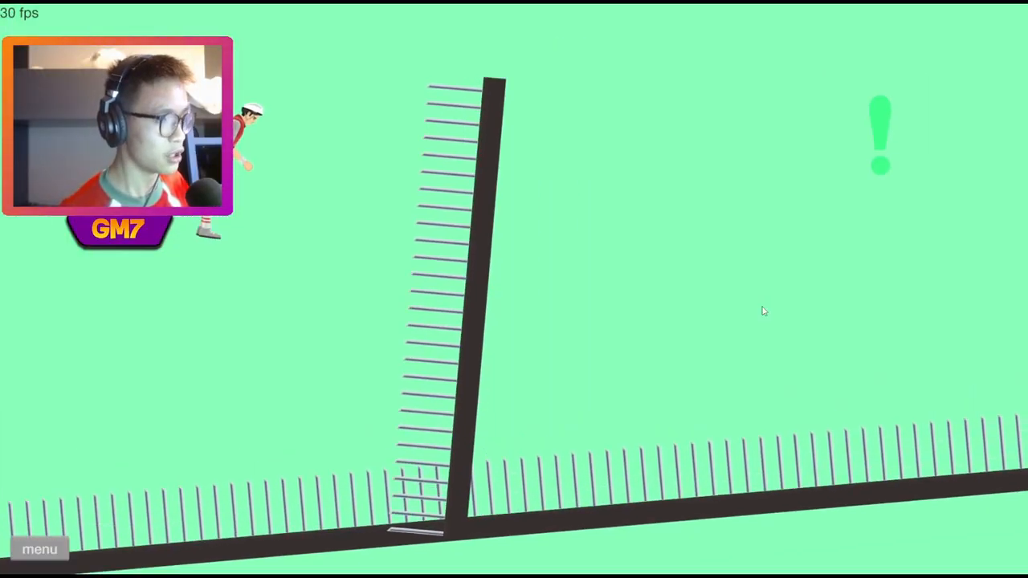
# Restart and respawn the jetpack rider at checkpoints after crashes in the spiked corridors
pyautogui.press('Return')
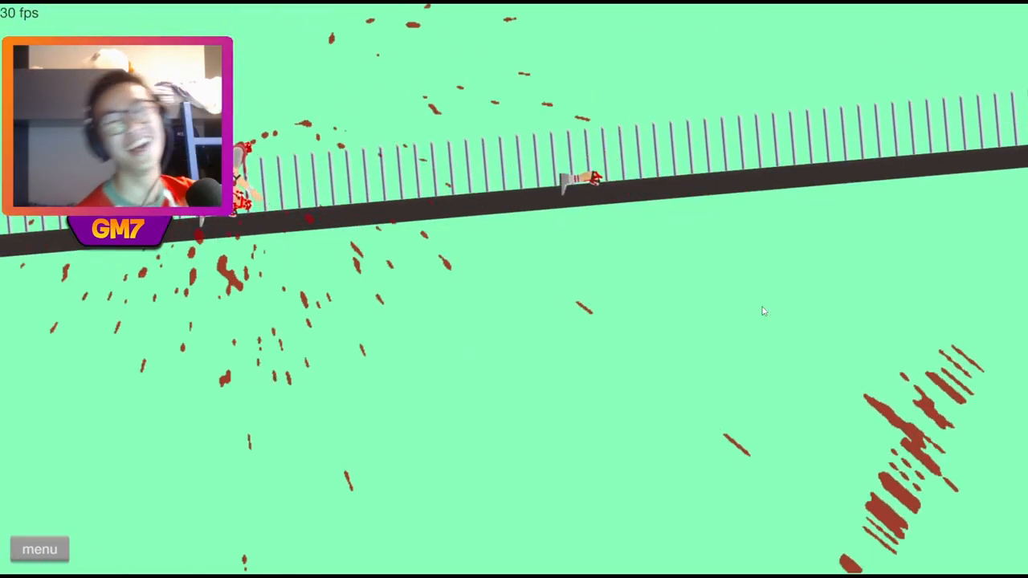
pyautogui.press('Return')
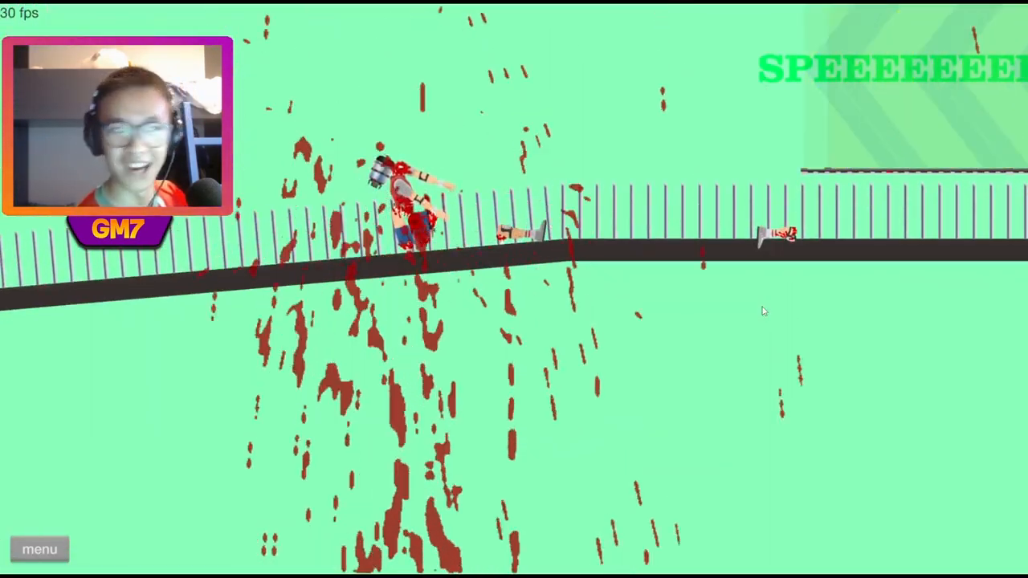
pyautogui.press('Return')
# Thrust the jetpack rider rightward and upward through the corridor past the speed pad
pyautogui.press('Up')
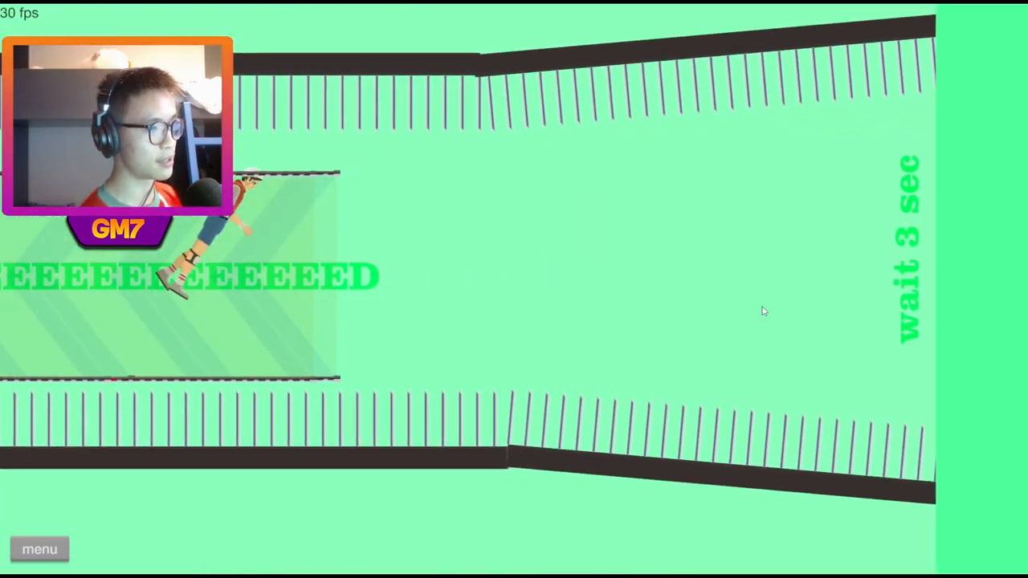
pyautogui.press('Up')
pyautogui.press('Up')
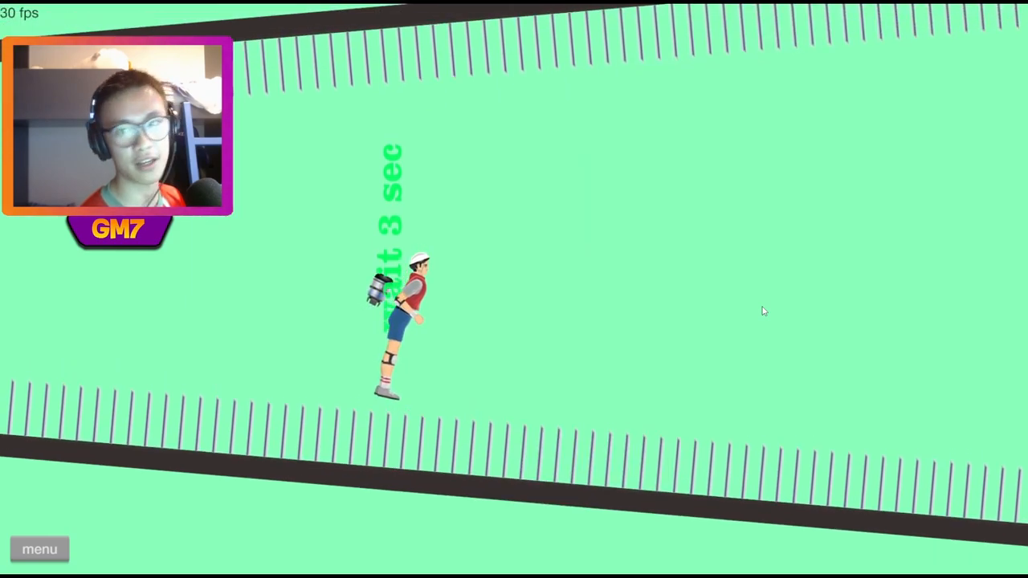
pyautogui.press('Up')
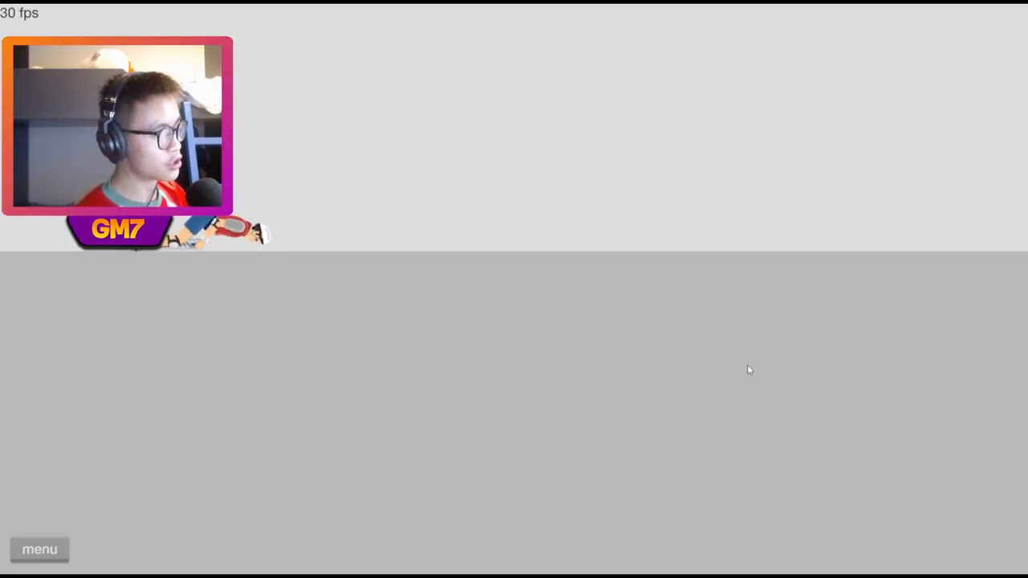
# Pause and restart the pogo level, then launch the rider toward the WIN ZONE, crashing beside it
pyautogui.press('Escape')
pyautogui.press('Return')
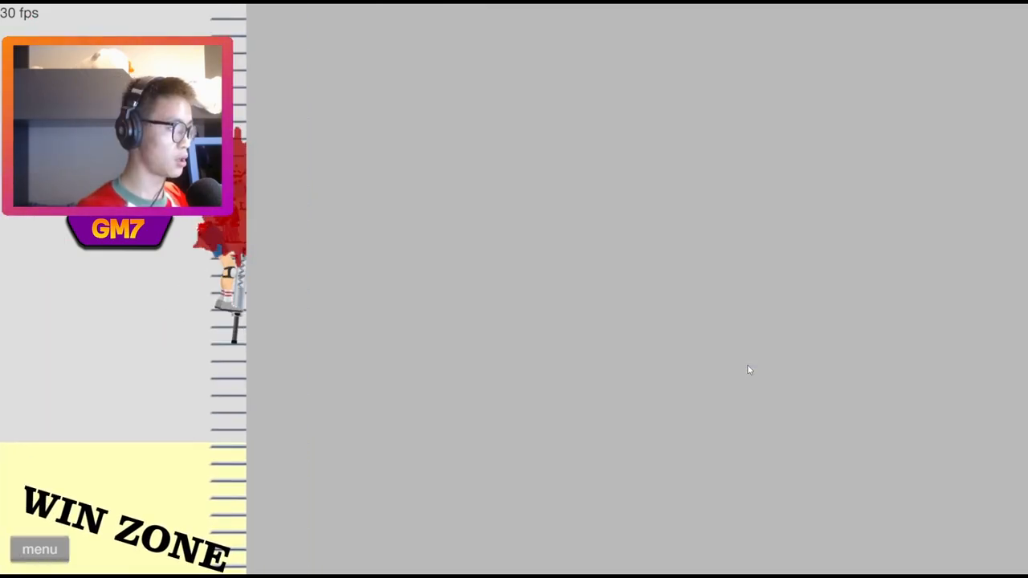
pyautogui.press('Return')
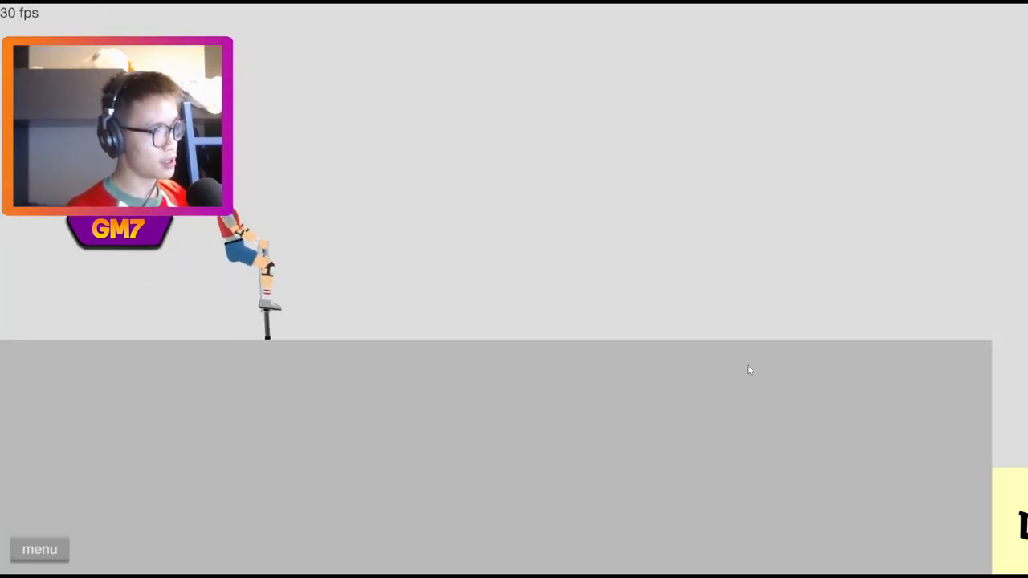
pyautogui.press('Return')
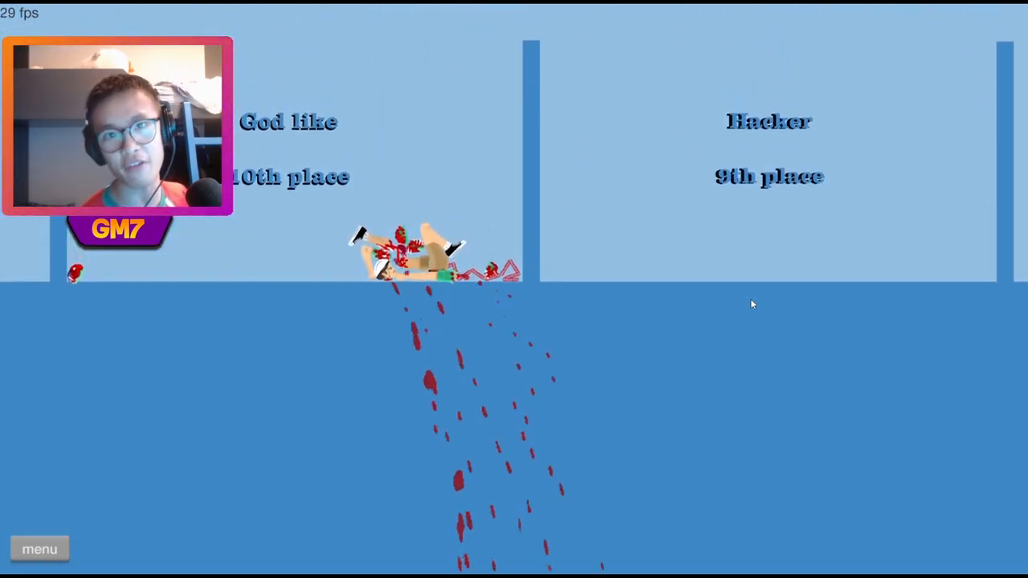
# Restart with a fresh rider and roll the Segway off the platform into the shaft
pyautogui.press('Return')
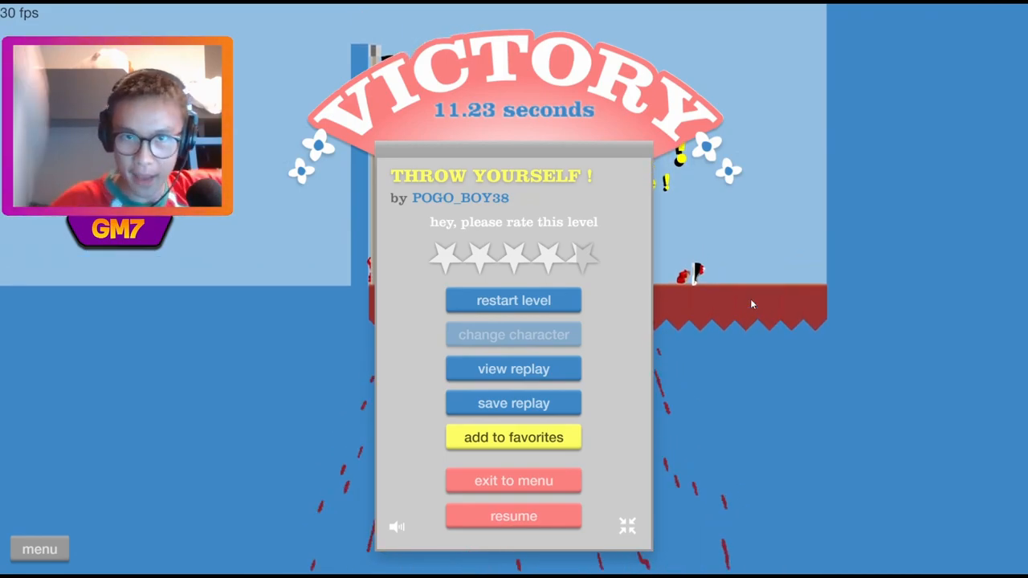
pyautogui.press('Up')
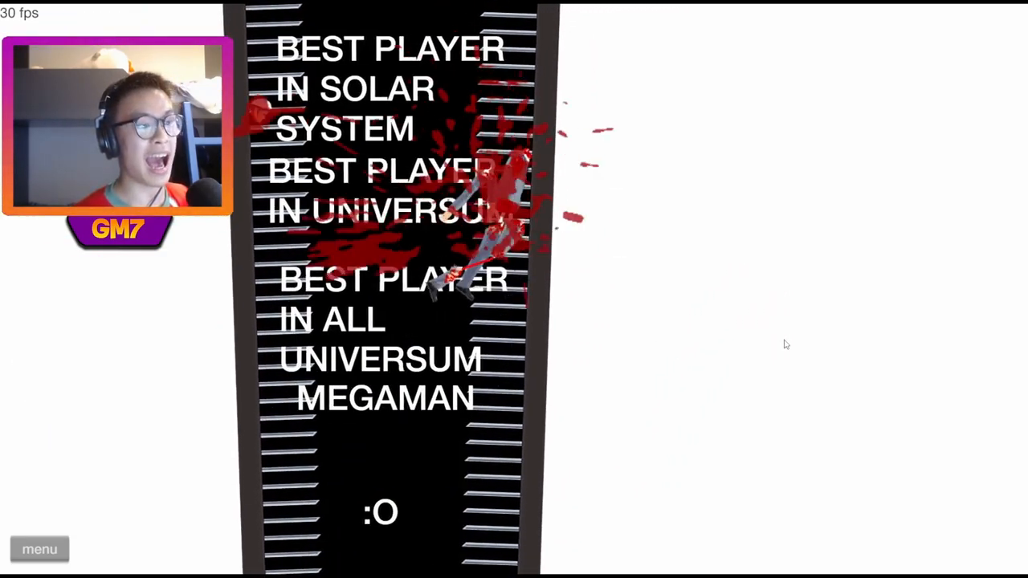
pyautogui.press('Return')
pyautogui.press('Up')
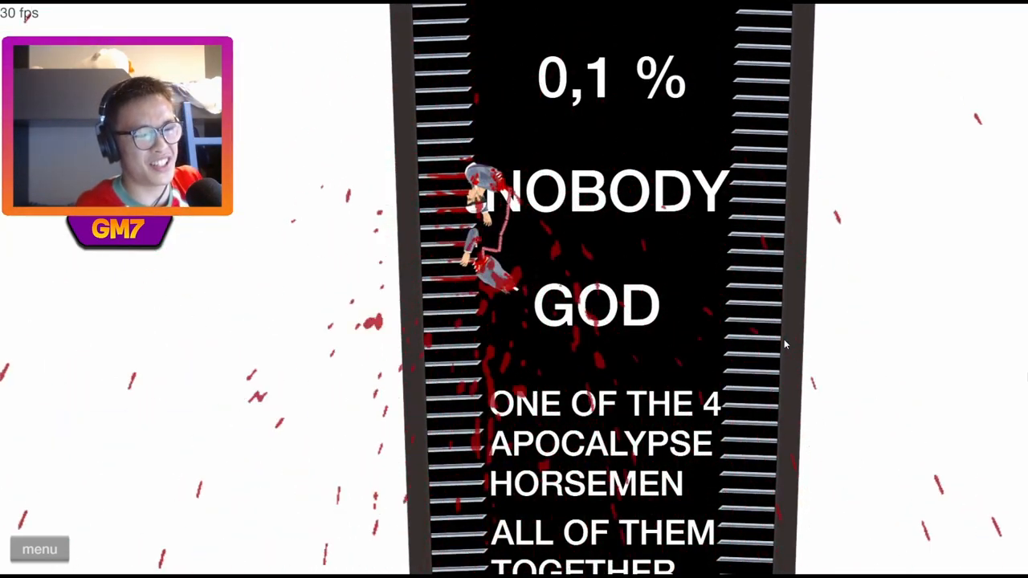
# Restart the fall down the rank shaft repeatedly until SPIKE FALL PARKOUR! is won in 7.53 seconds
pyautogui.press('Return')
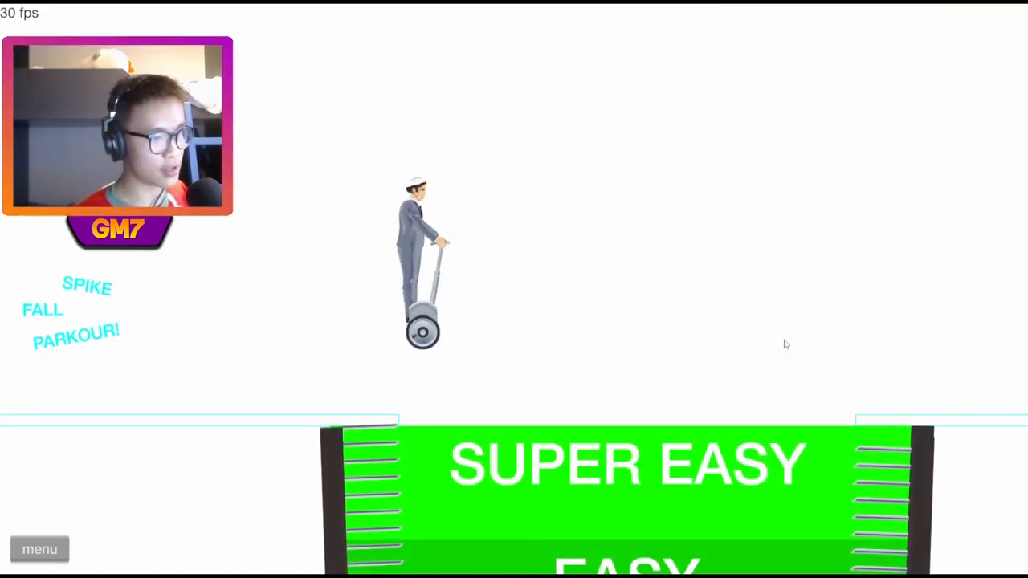
pyautogui.press('Up')
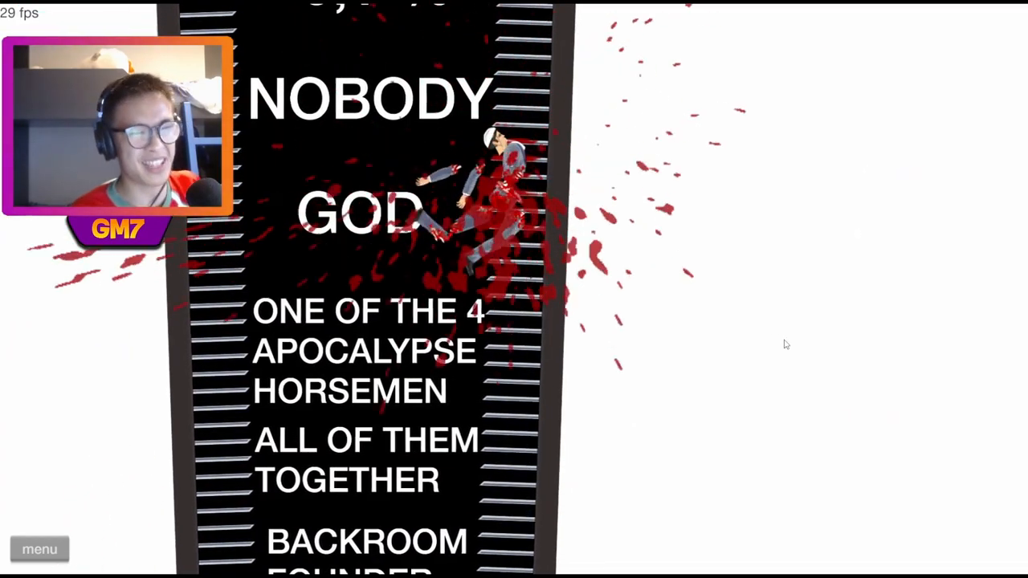
pyautogui.press('Return')
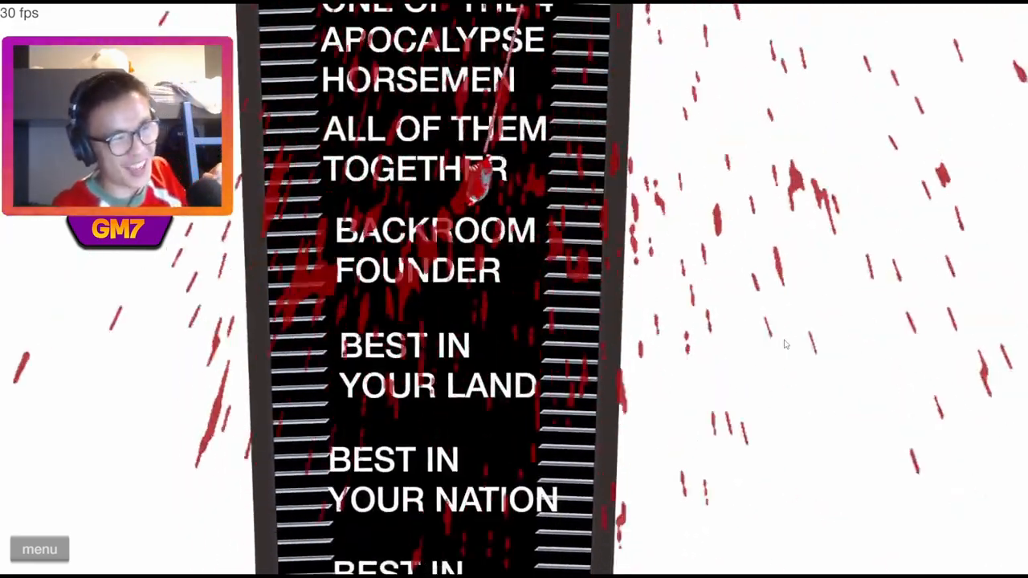
pyautogui.press('Return')
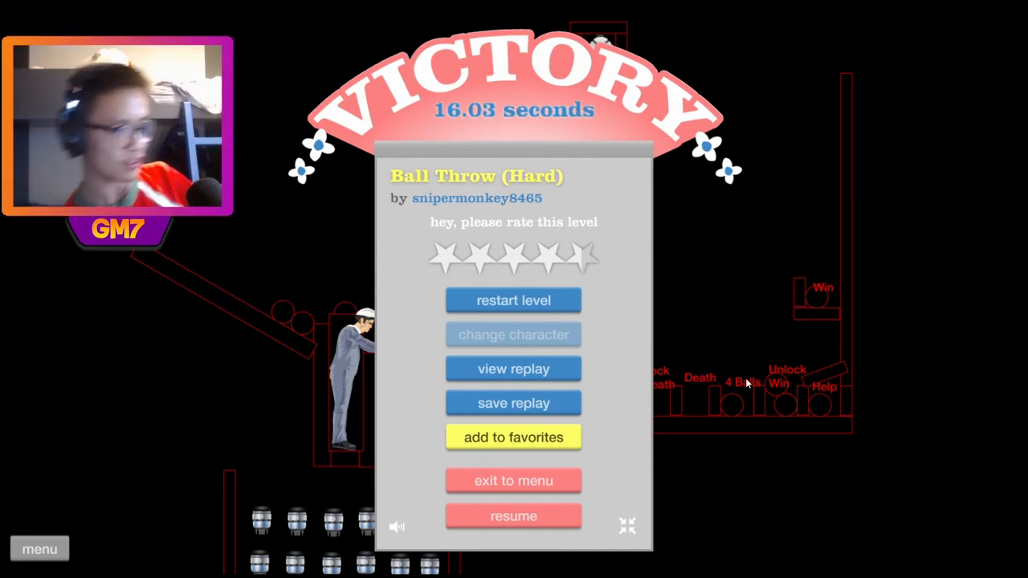
# Restart Ball Throw (Hard) from the beginning after the 16.03-second victory
pyautogui.press('Return')
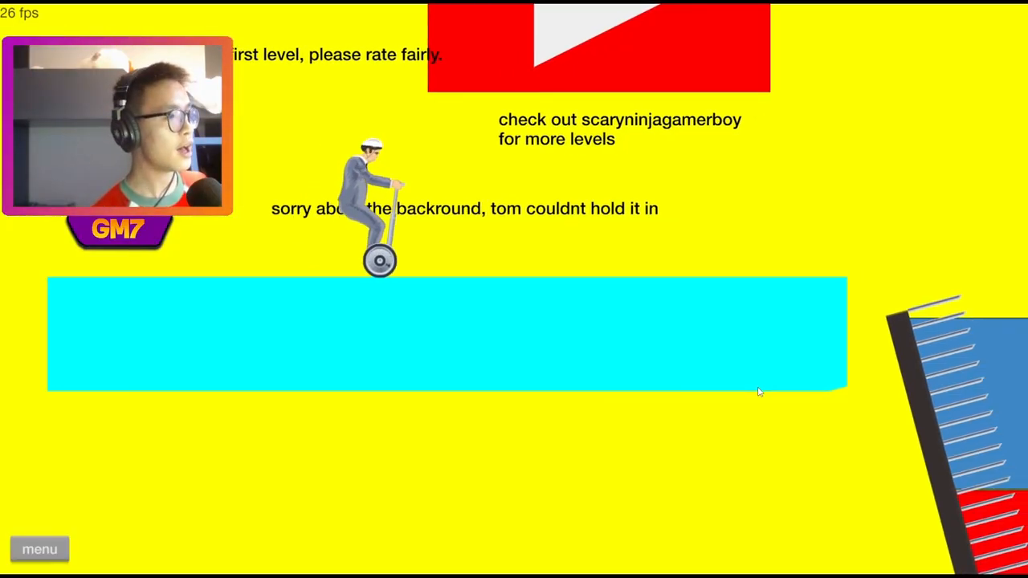
# Roll the Segway rider off the cyan platform, restarting twice after fatal crashes
pyautogui.press('Up')
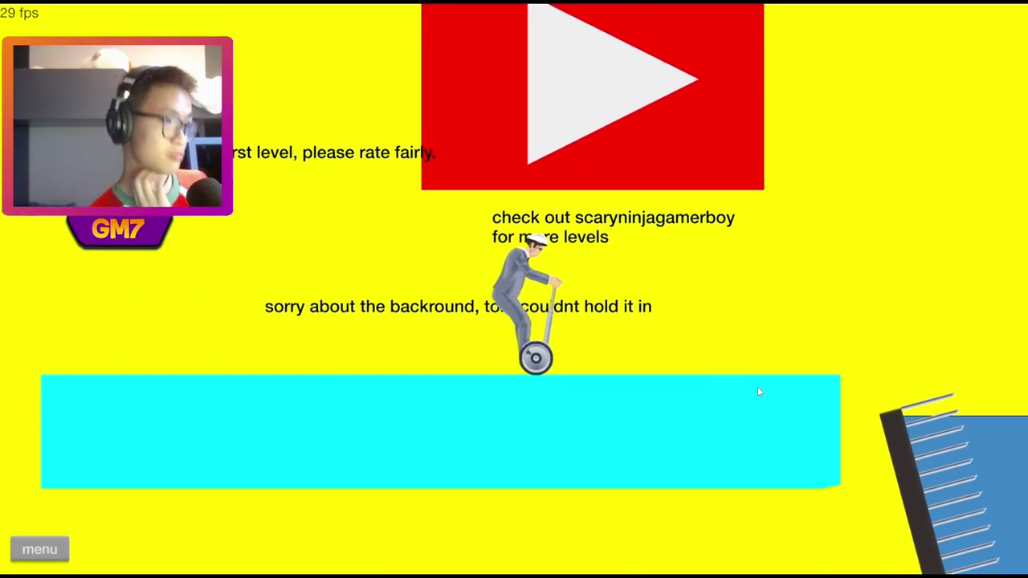
pyautogui.press('Up')
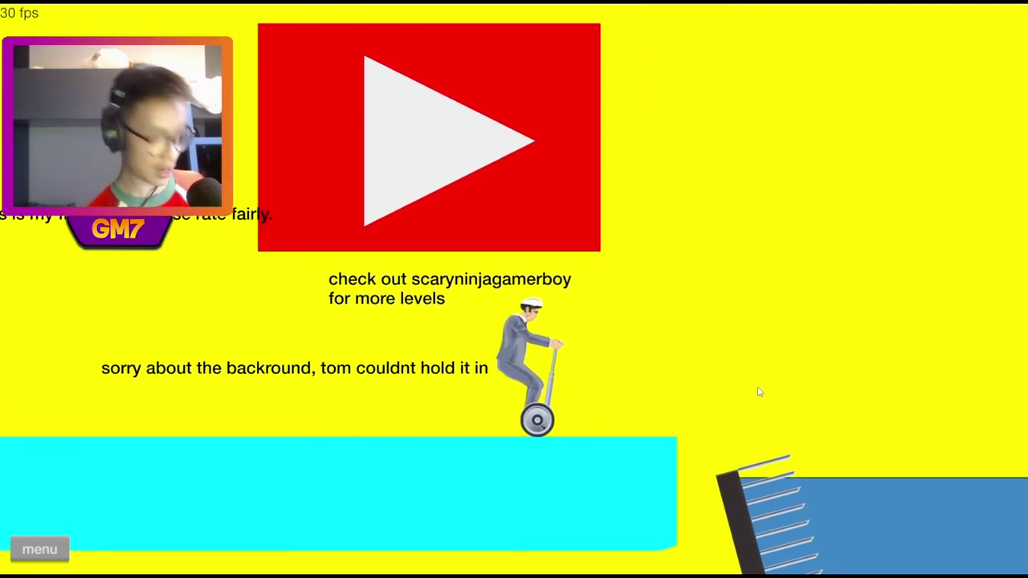
pyautogui.press('Up')
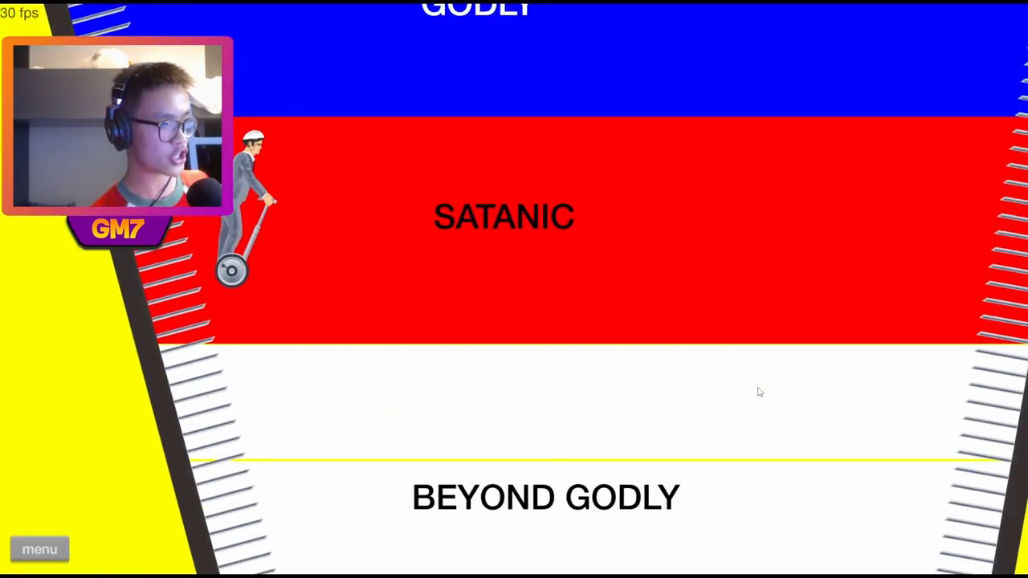
pyautogui.press('Return')
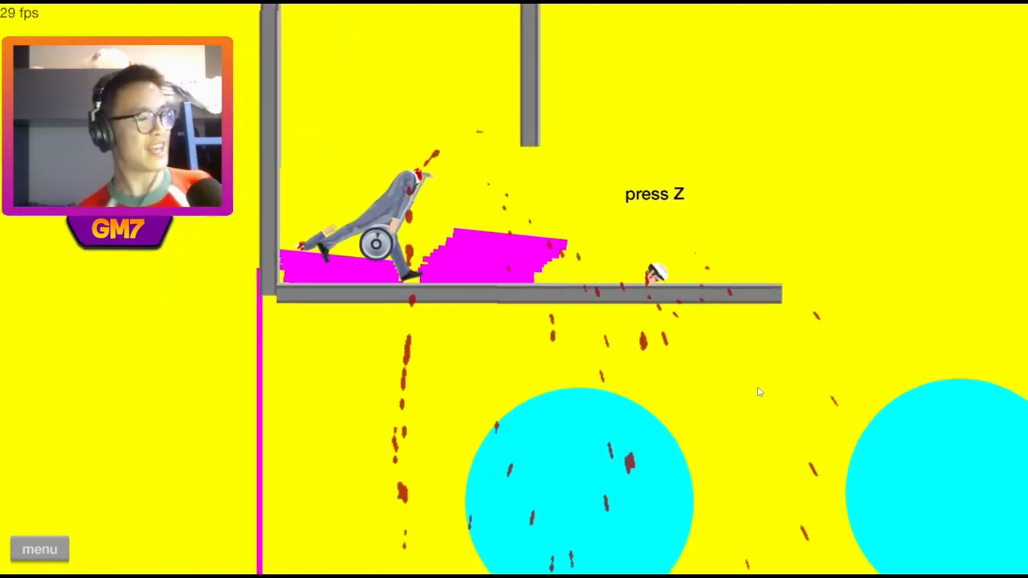
pyautogui.press('Return')
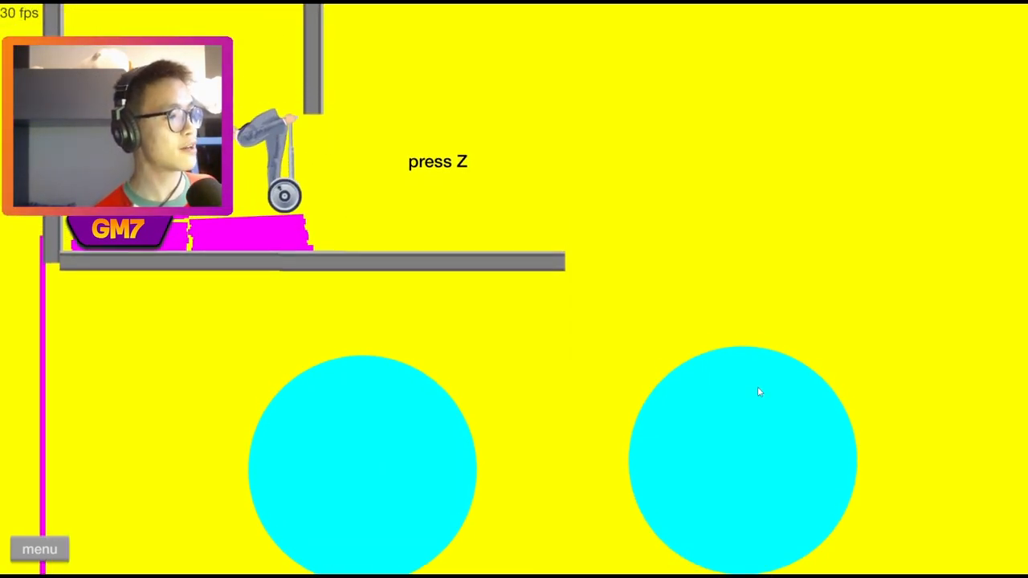
# Drop the rider between the cyan circles and steady the Segway there
pyautogui.press('Up')
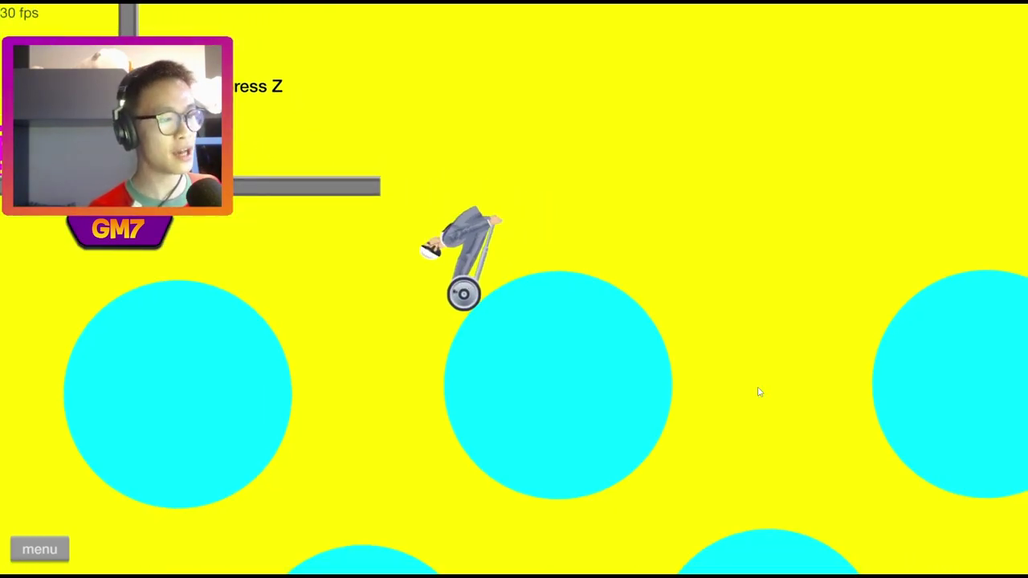
pyautogui.press('Down')
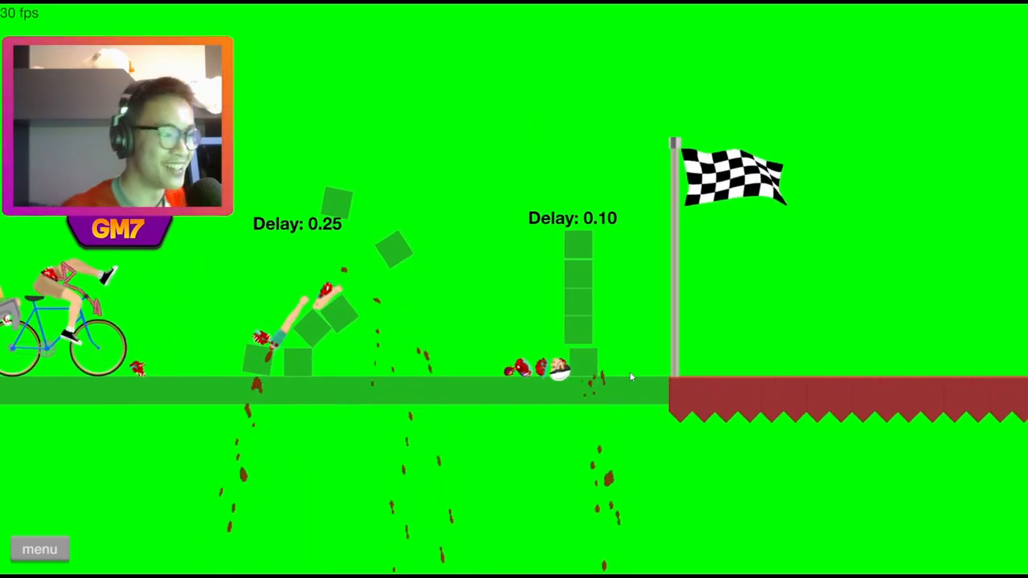
# Restart with a fresh cyclist and ride over the blocks past the finish flag to win
pyautogui.press('Return')
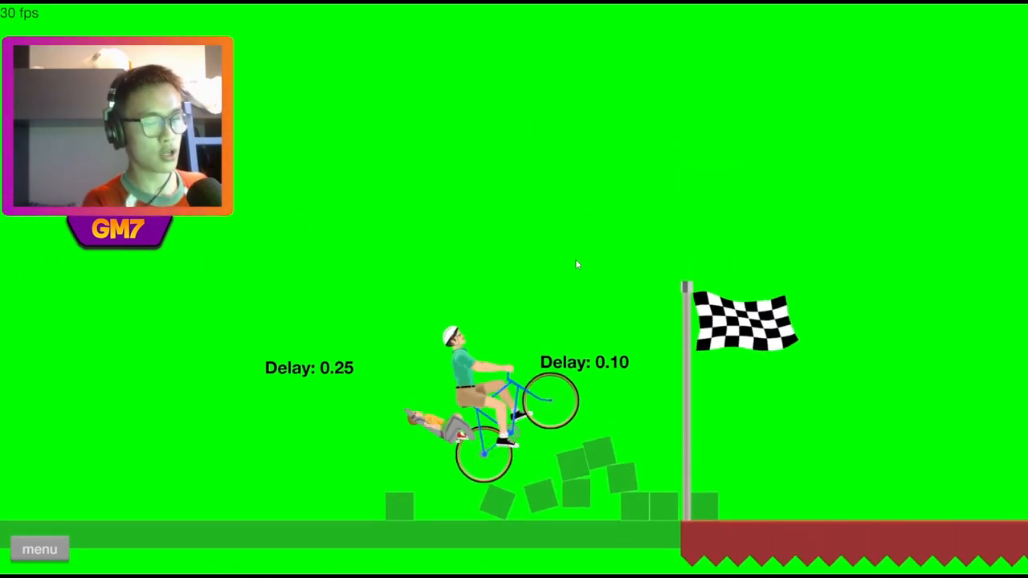
pyautogui.press('Up')
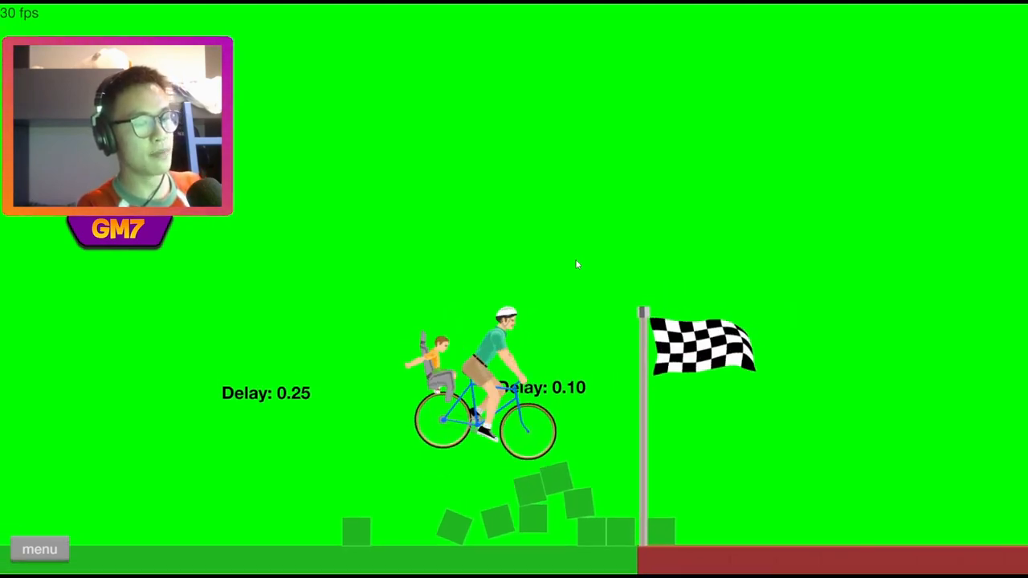
pyautogui.press('Up')
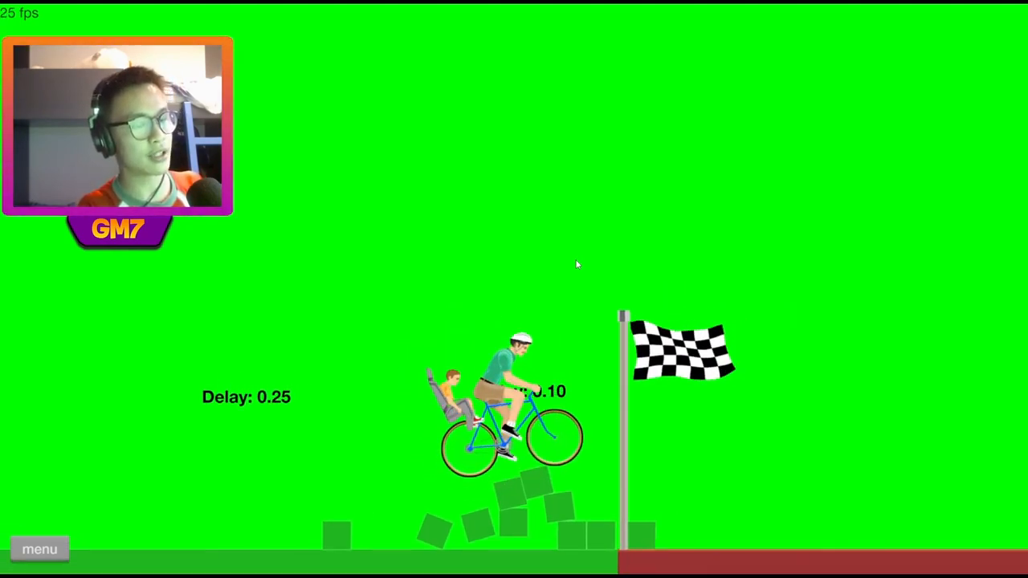
pyautogui.press('Up')
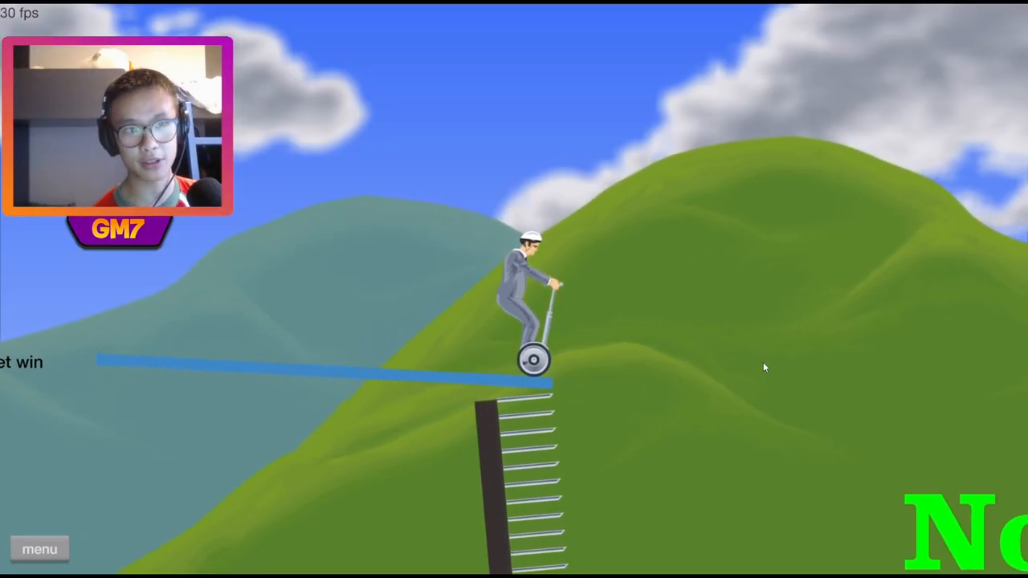
# Drive the segway up the hill, restart after dying, and dismiss the completion panel
pyautogui.press('Up')
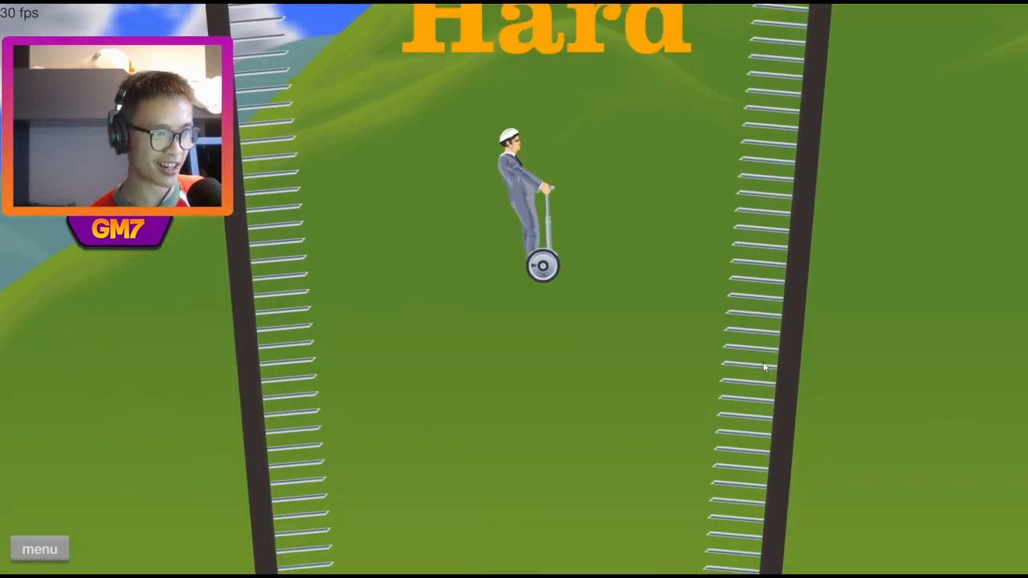
pyautogui.press('Return')
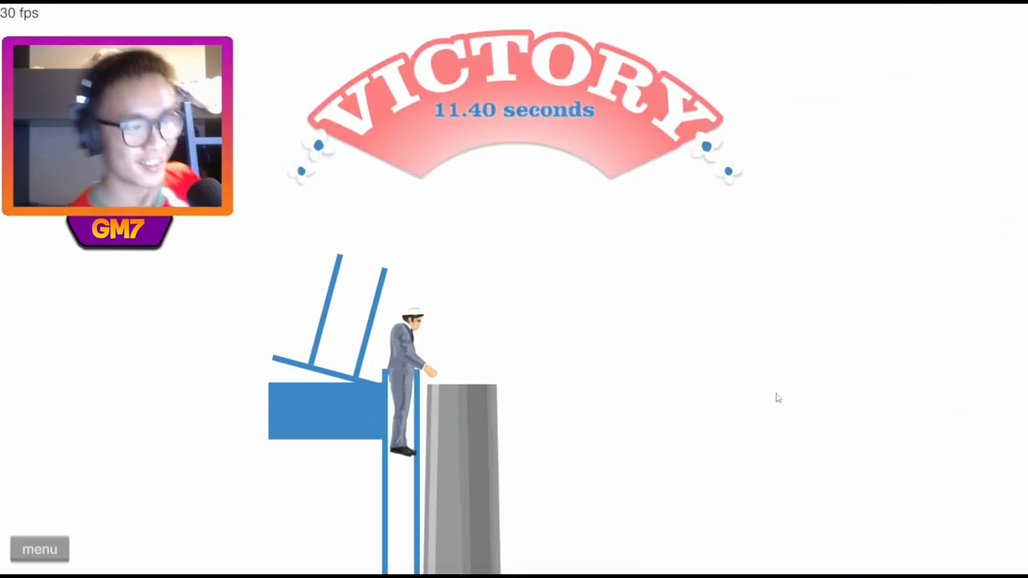
pyautogui.press('Escape')
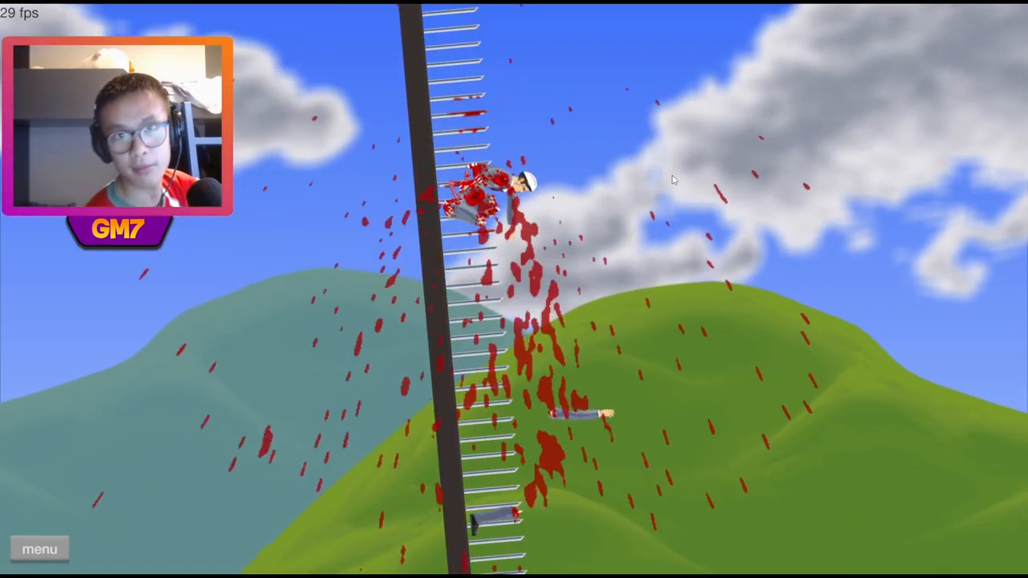
# Restart long spike fall after dying on the spikes
pyautogui.press('Return')
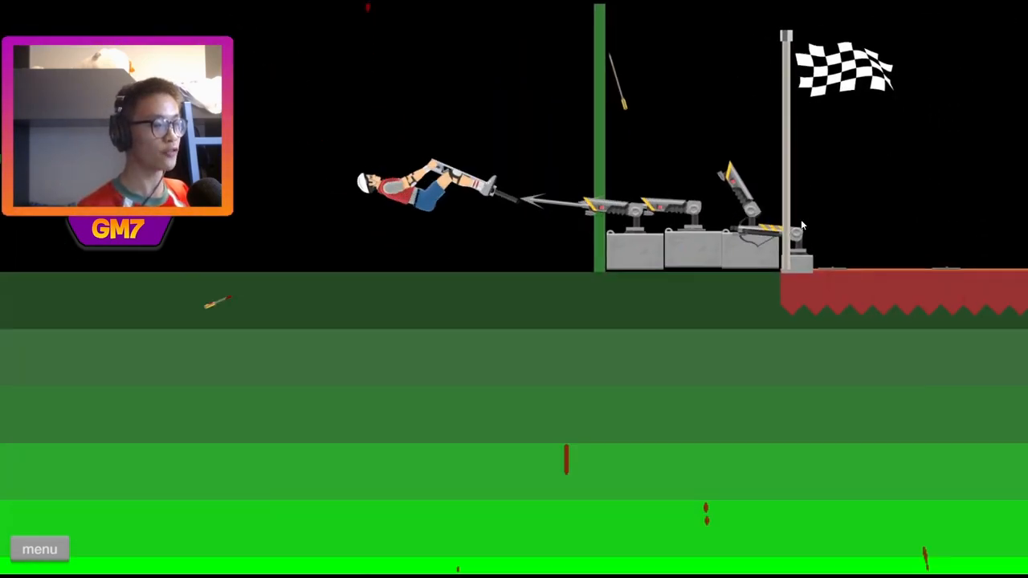
# Restart the pogo harpoon level after the rider crashes
pyautogui.press('Return')
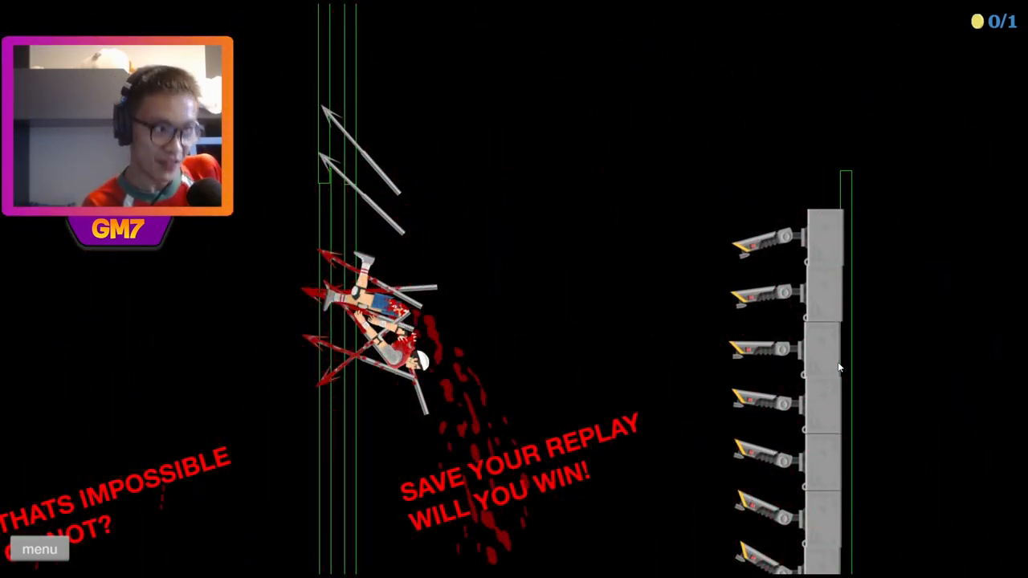
pyautogui.press('Escape')
pyautogui.press('Return')
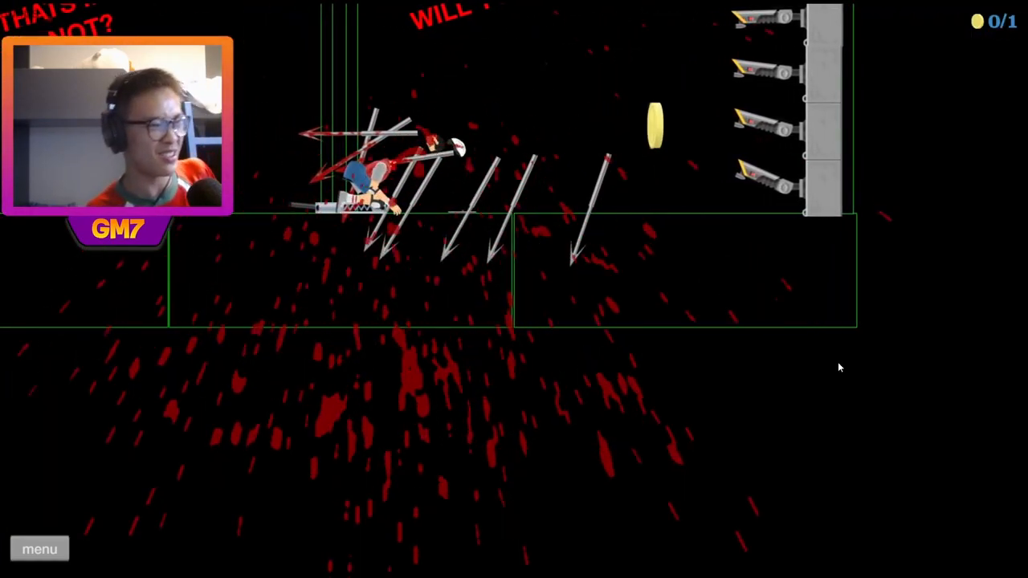
pyautogui.press('Return')
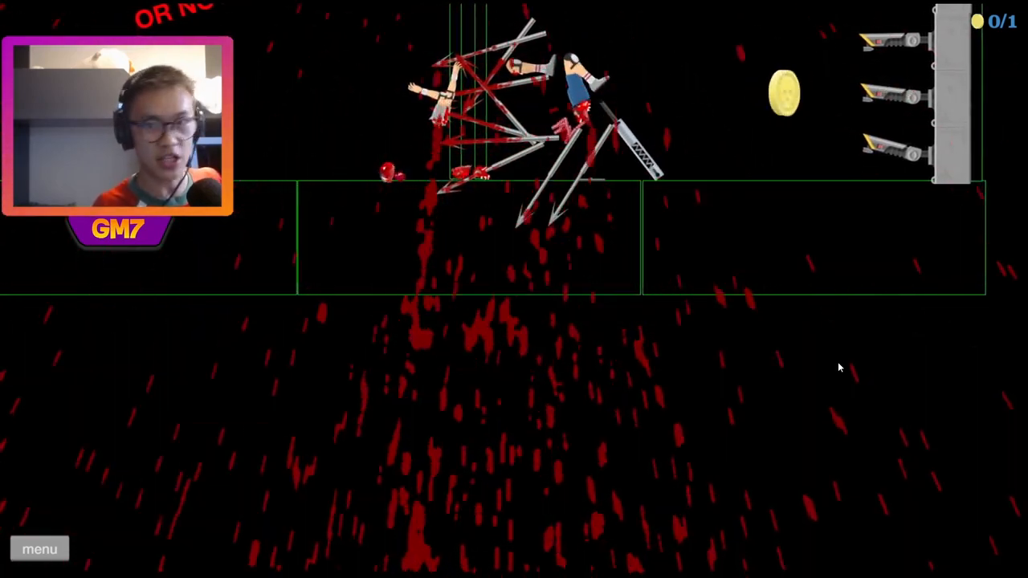
pyautogui.press('Return')
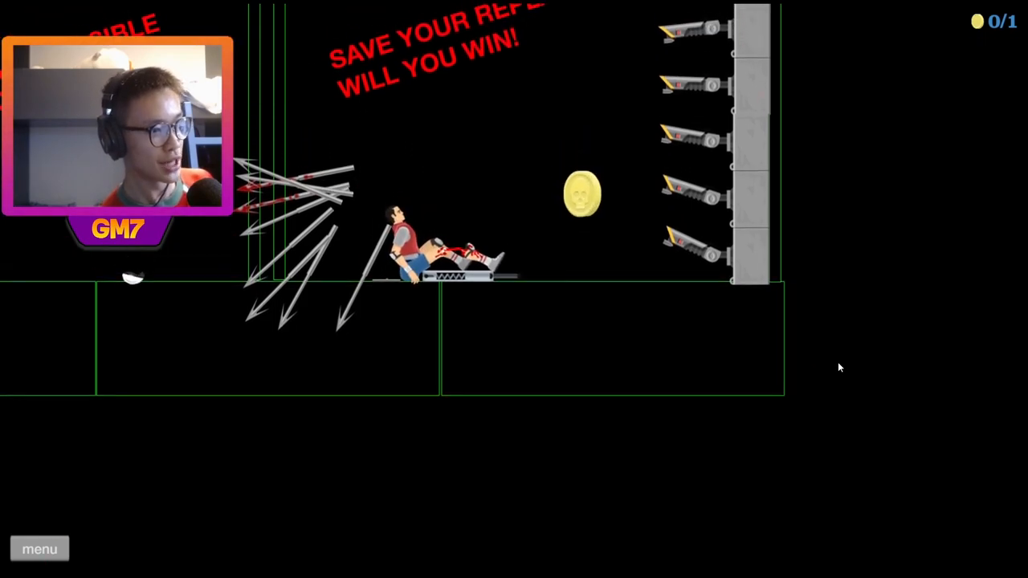
pyautogui.press('Return')
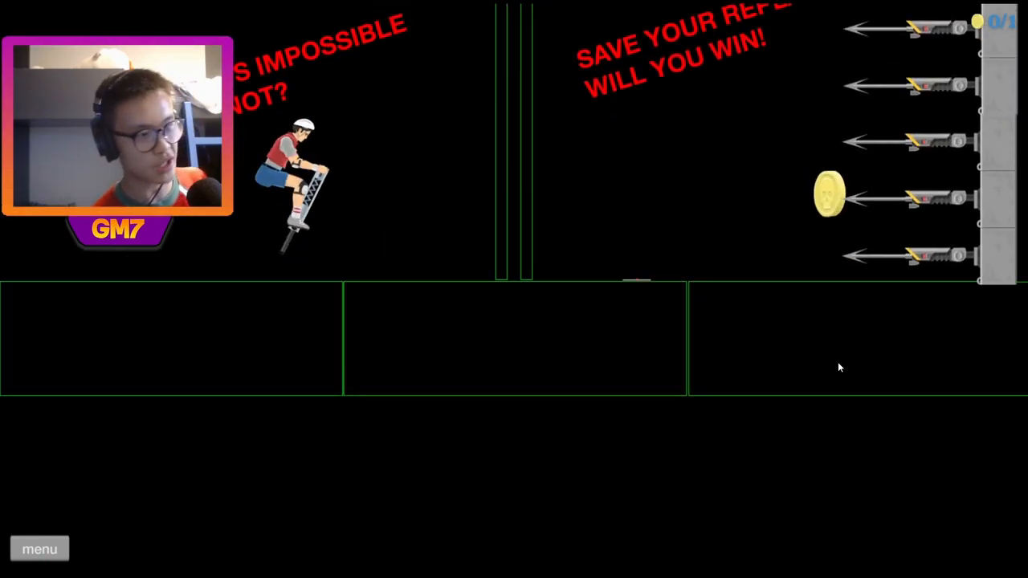
pyautogui.press('Right')
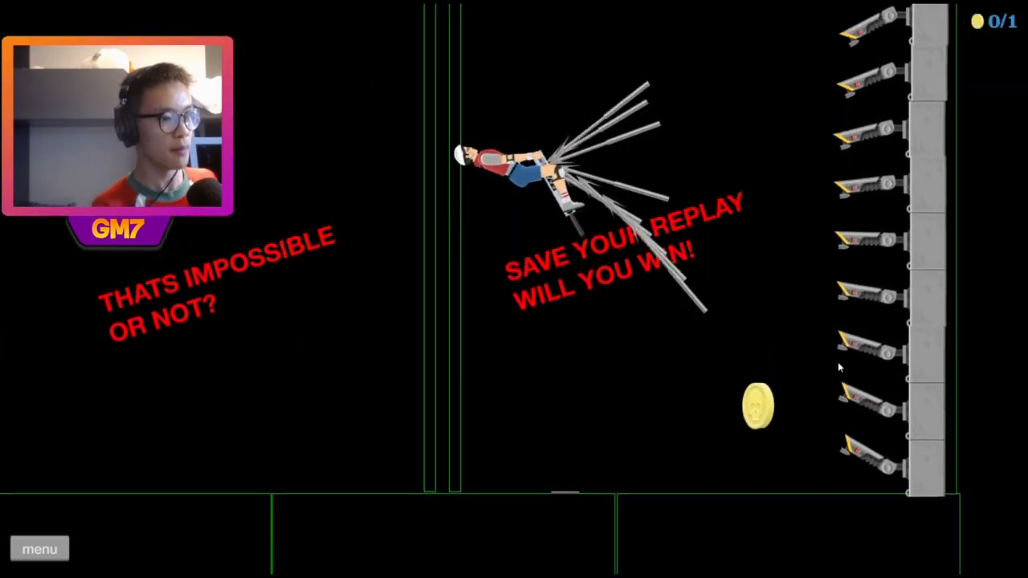
pyautogui.press('Escape')
pyautogui.press('Return')
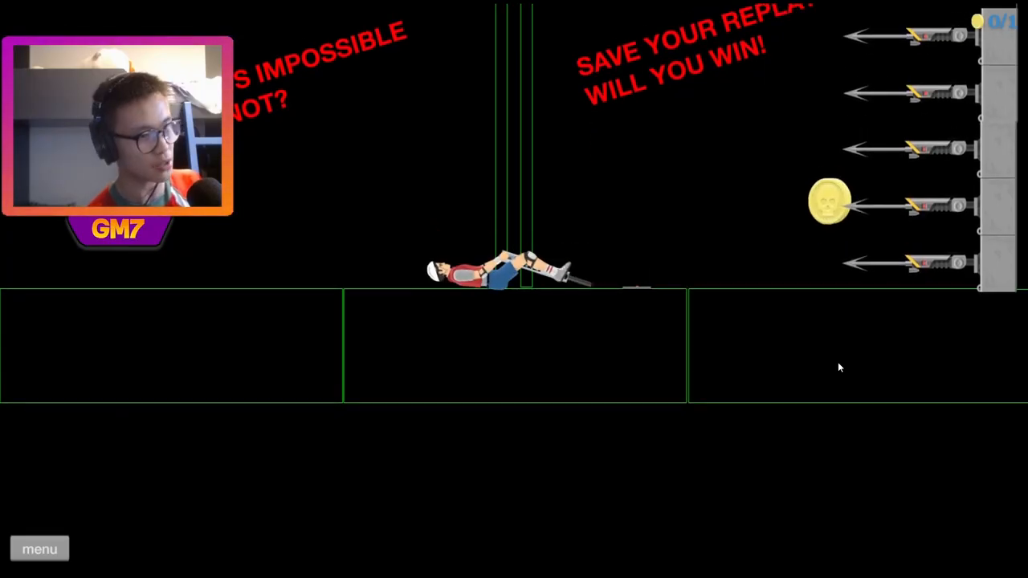
pyautogui.press('Right')
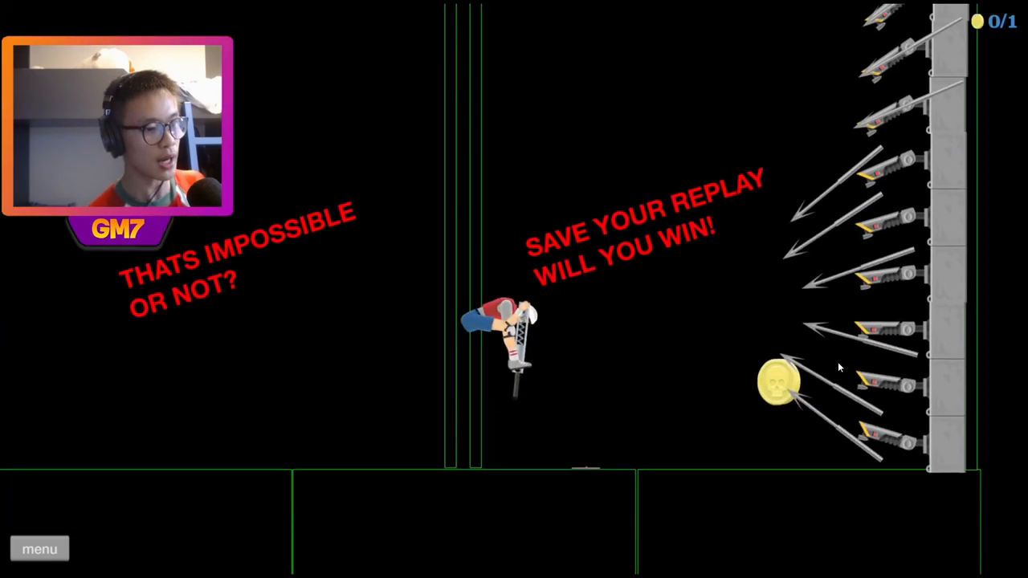
pyautogui.press('Left')
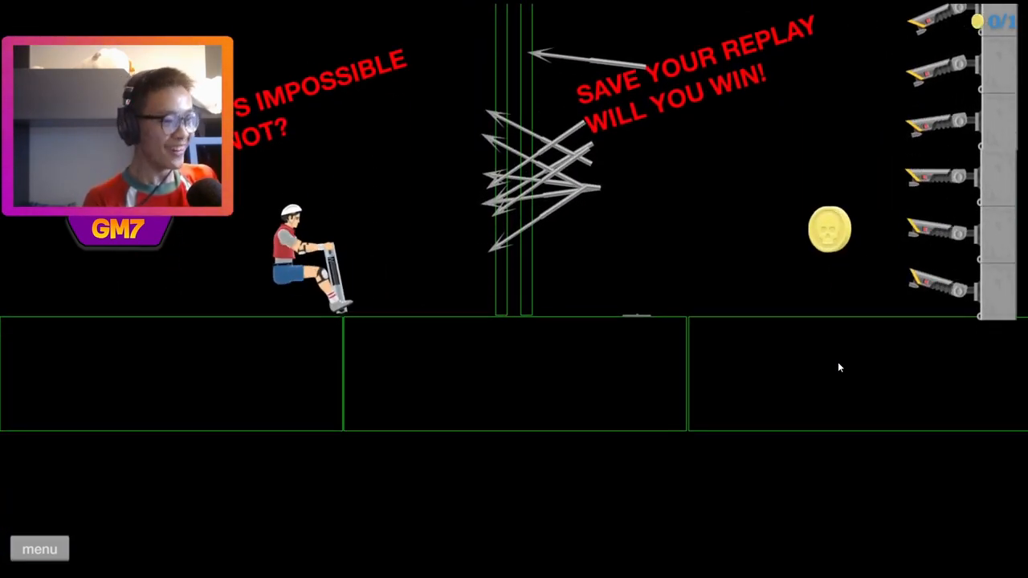
pyautogui.press('Right')
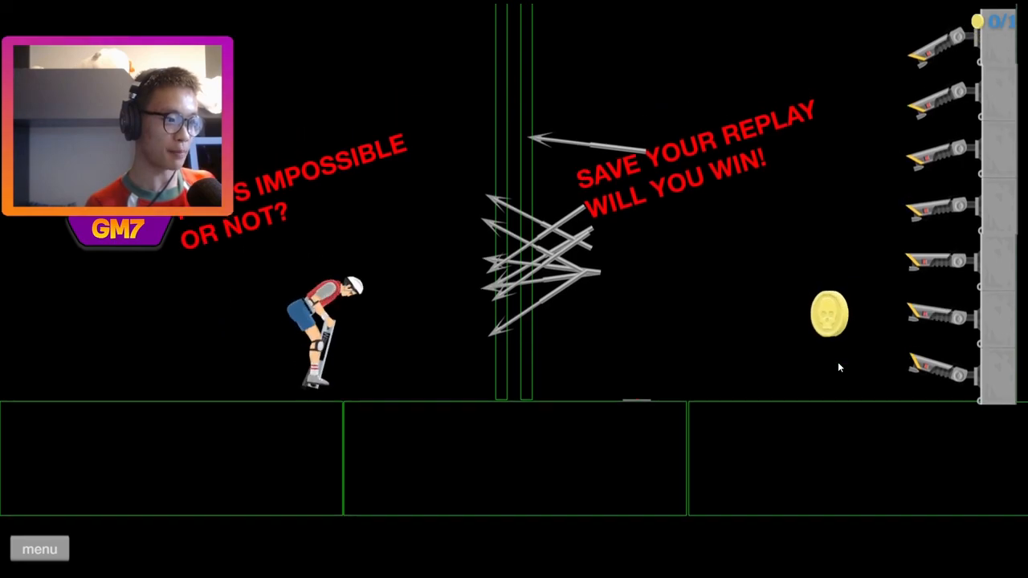
pyautogui.press('Up')
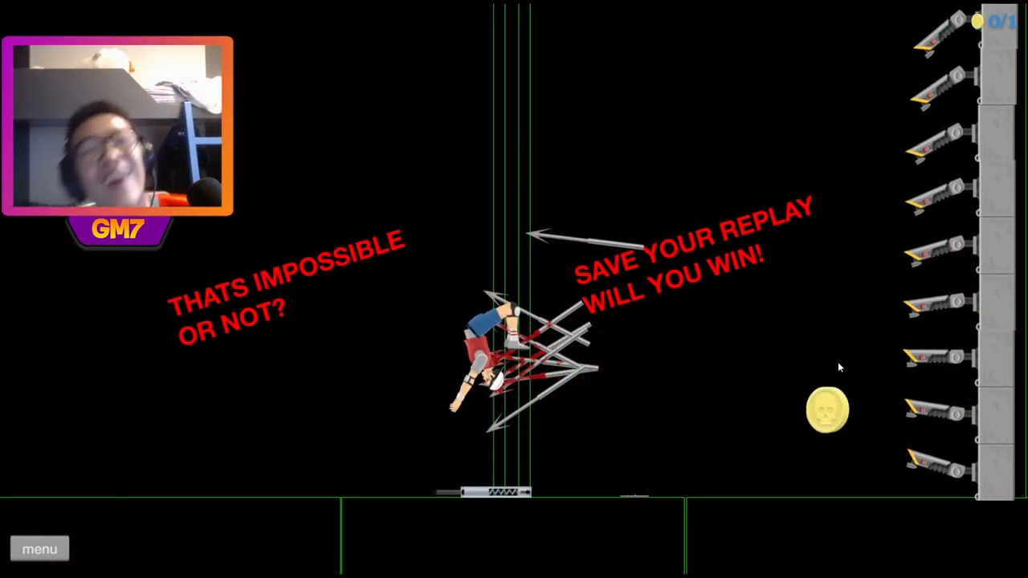
pyautogui.press('Return')
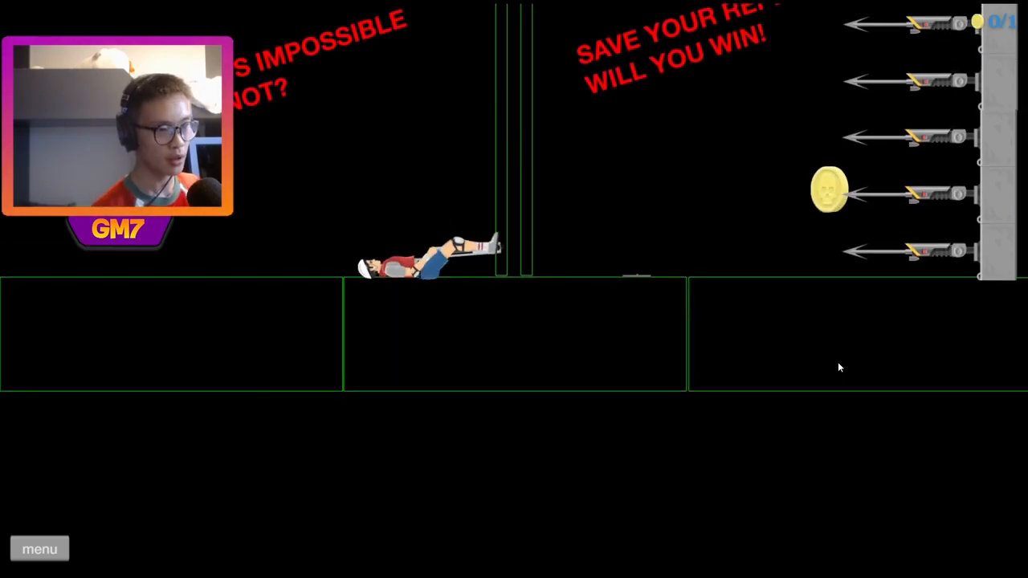
pyautogui.press('Return')
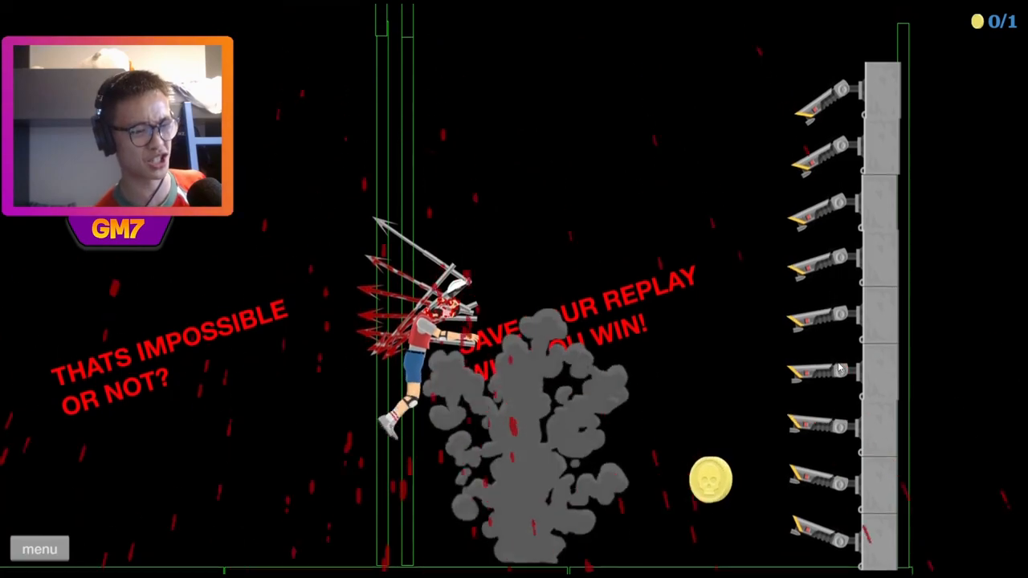
pyautogui.press('Escape')
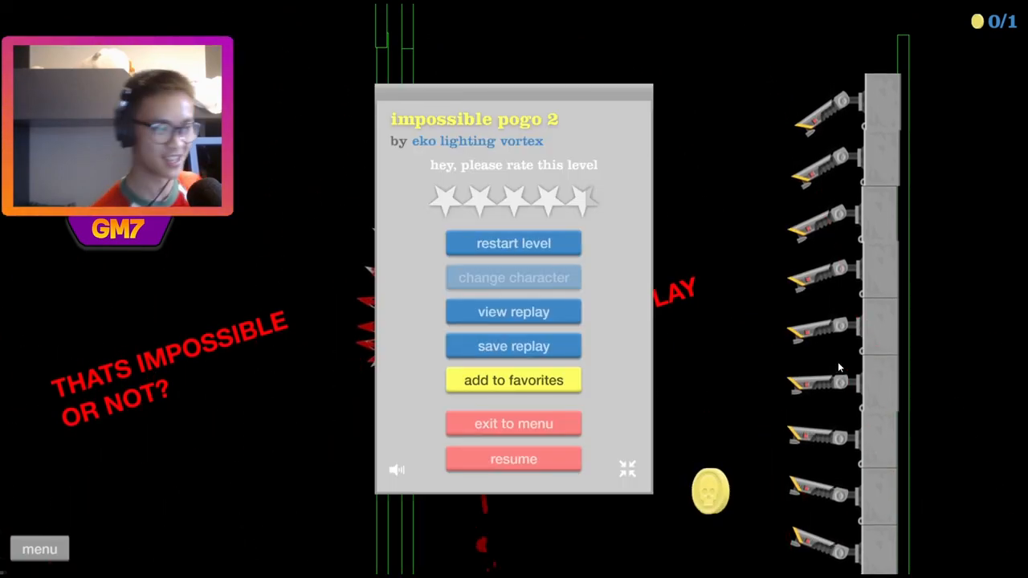
pyautogui.press('Return')
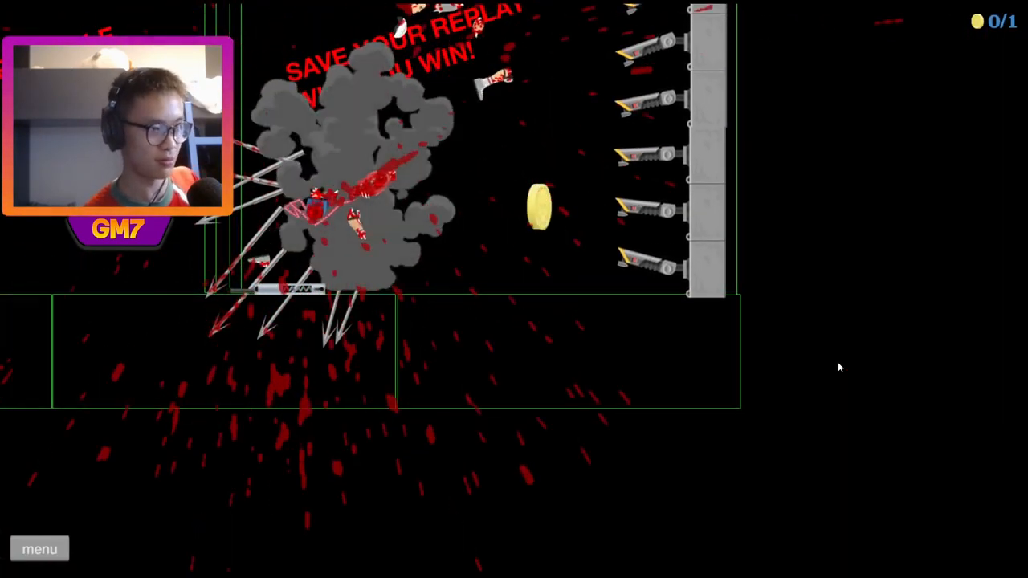
pyautogui.press('Return')
pyautogui.press('Return')
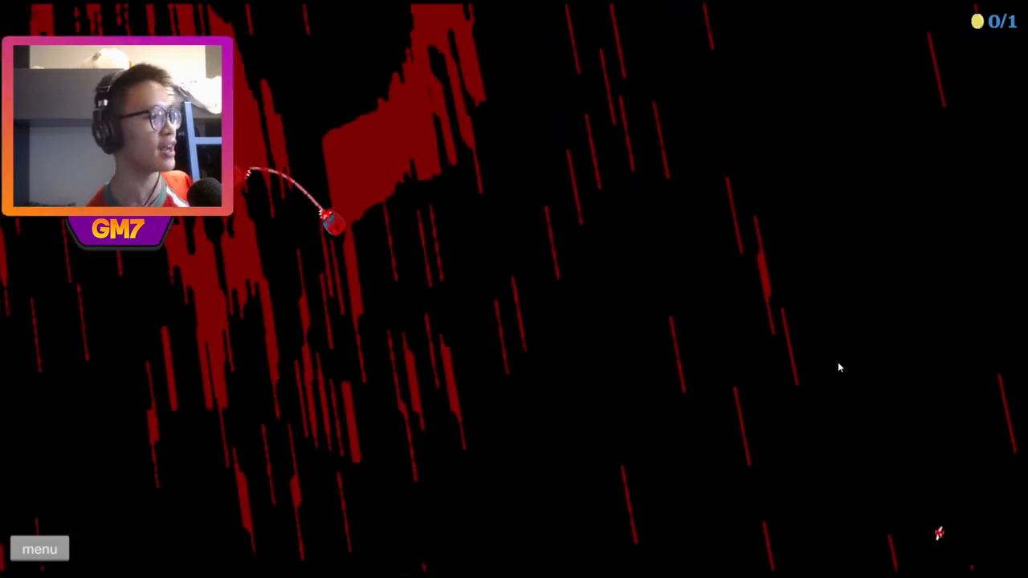
pyautogui.press('Return')
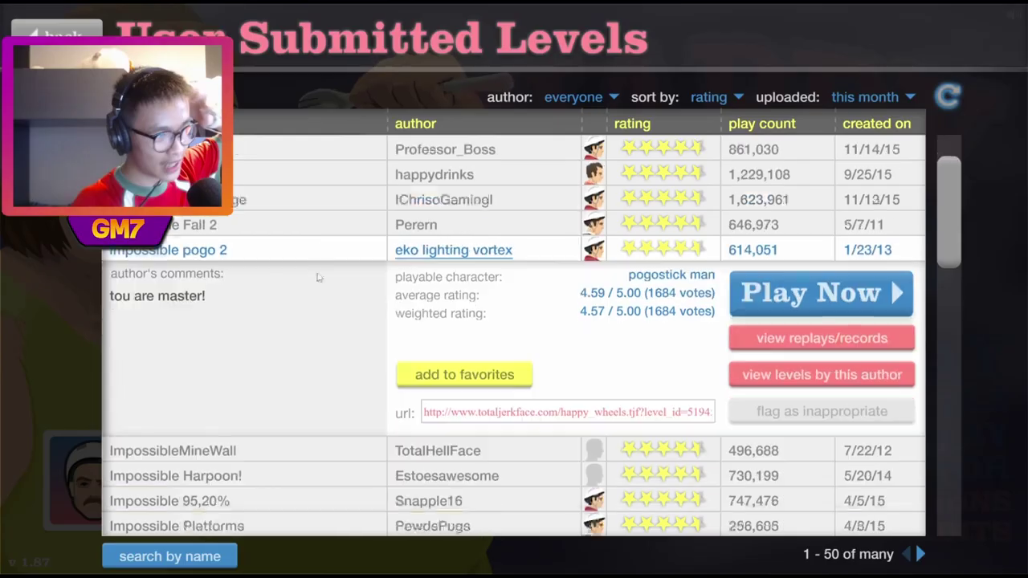
pyautogui.scroll(-3, 318, 290)
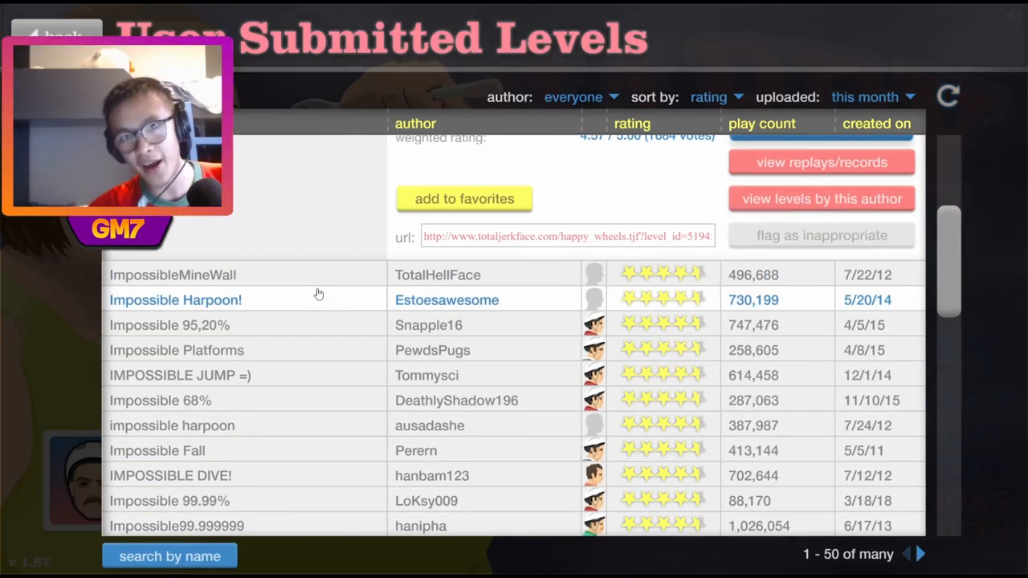